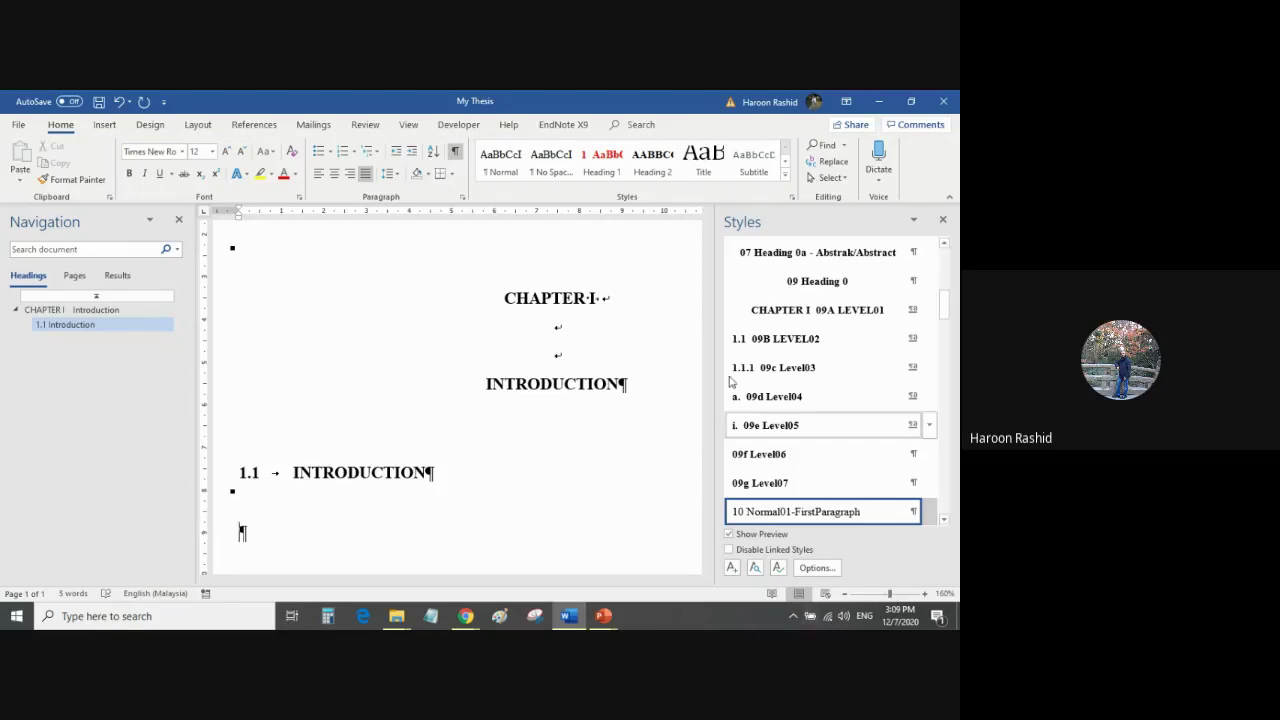
pyautogui.scroll(-2, 410, 564)
pyautogui.scroll(-3, 410, 564)
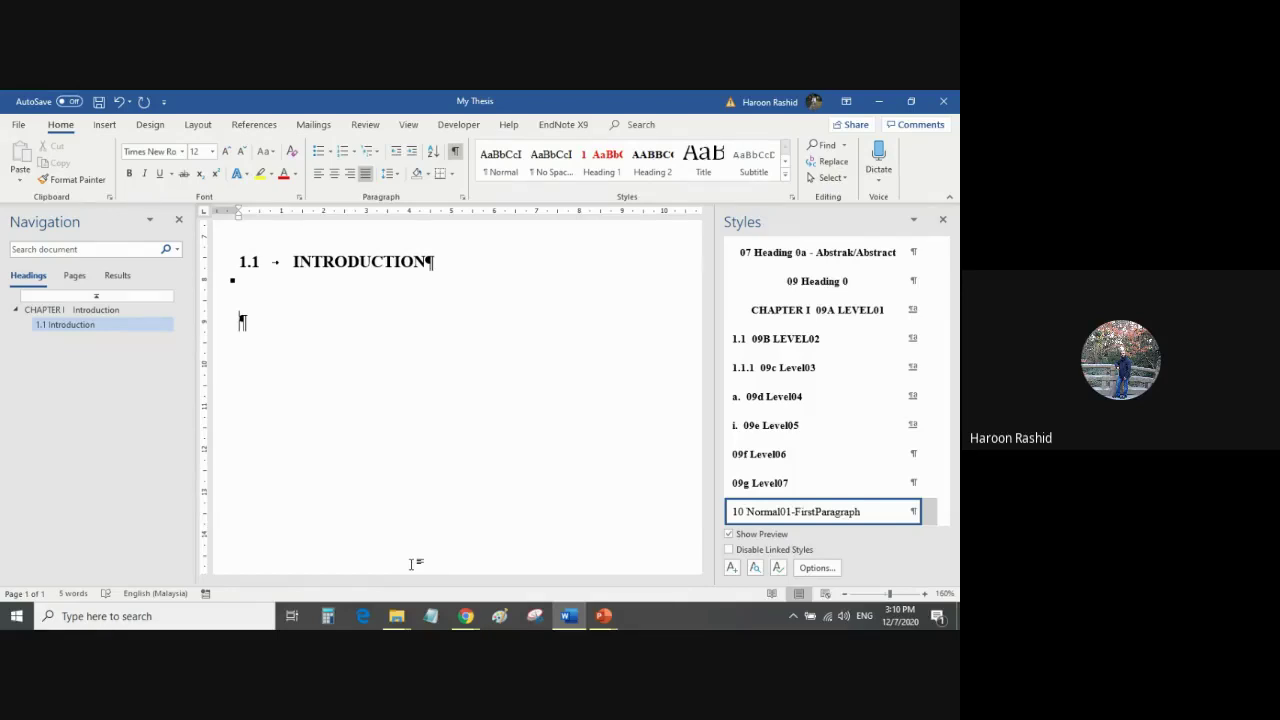
# Generate a sample paragraph under 1.1 INTRODUCTION with =rand(1,5)
pyautogui.write('=rand')
pyautogui.write('(')
pyautogui.write('1')
pyautogui.write('.')
pyautogui.write('5')
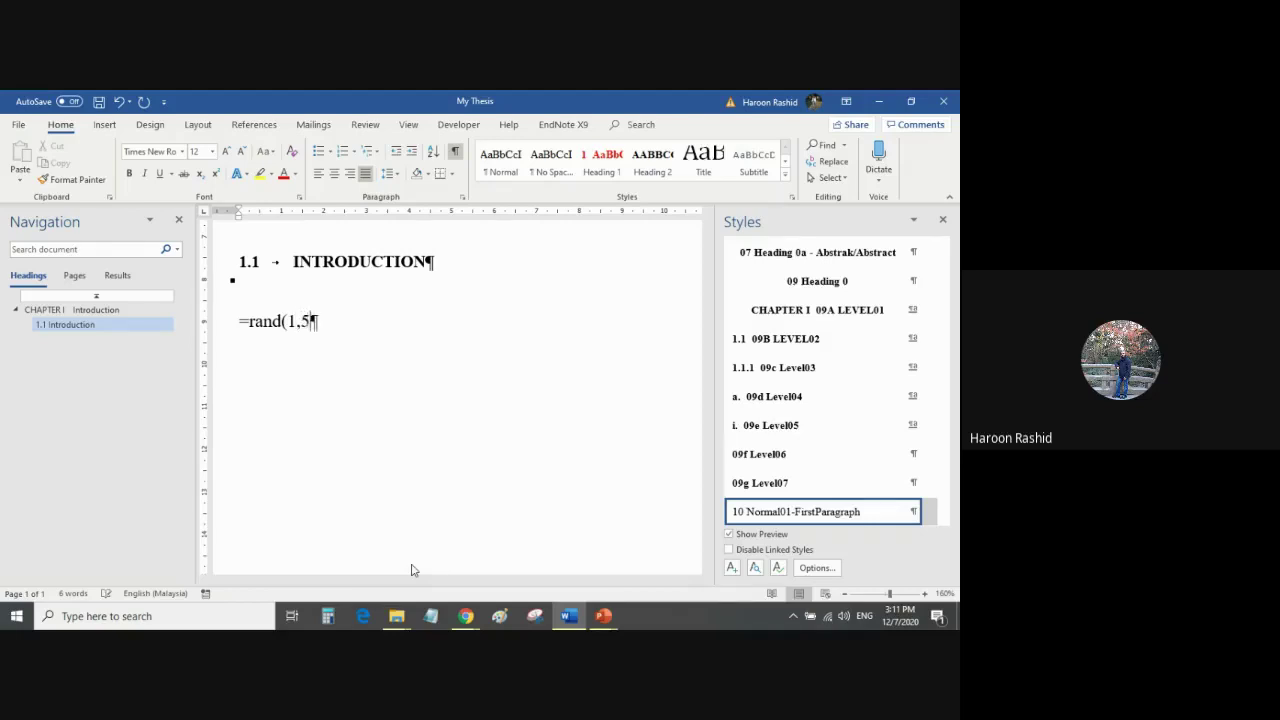
pyautogui.write(')')
pyautogui.press('Return')
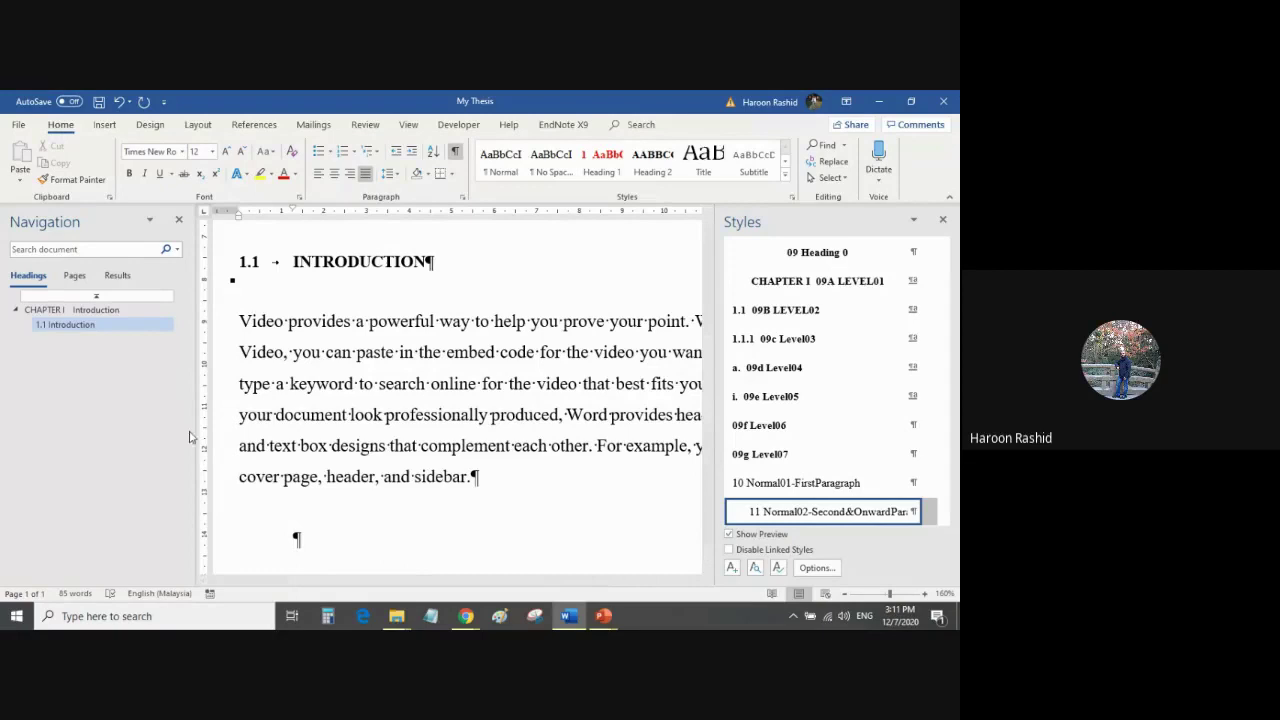
# Widen the document area by resizing the Styles pane so the sample paragraph's full lines show
pyautogui.moveTo(195, 430); pyautogui.dragTo(148, 424)
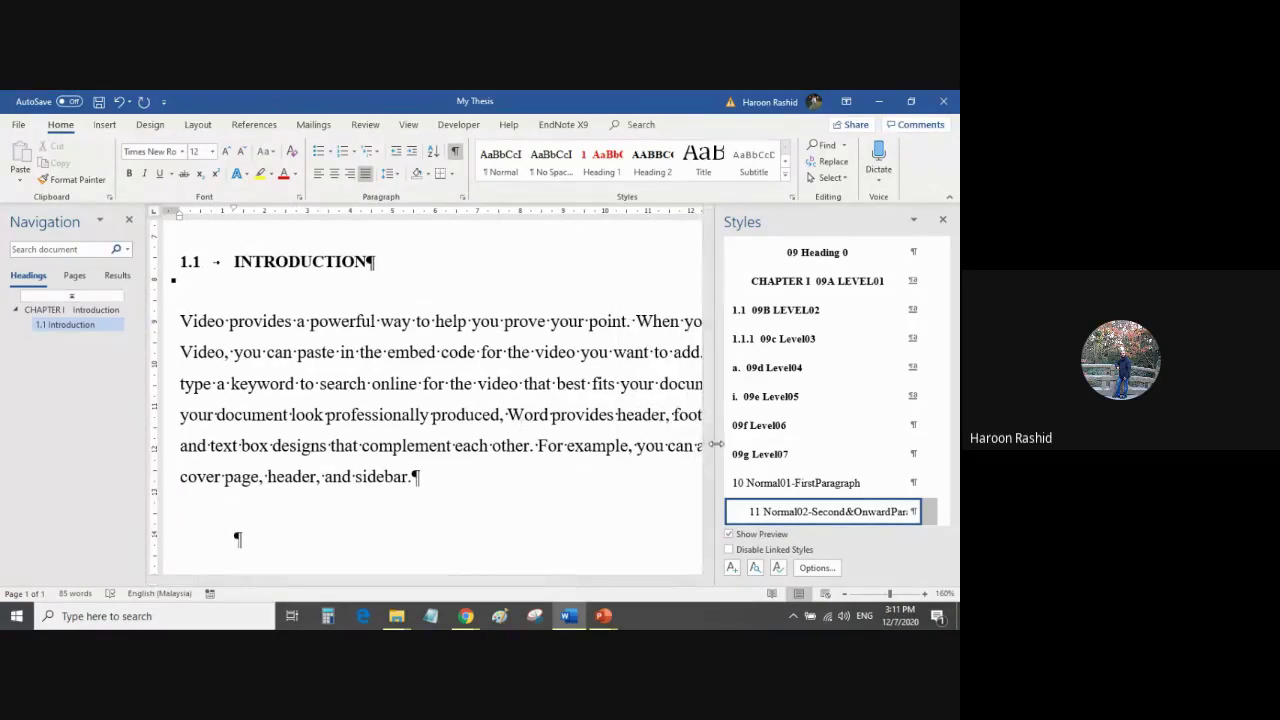
pyautogui.moveTo(716, 444); pyautogui.dragTo(834, 438)
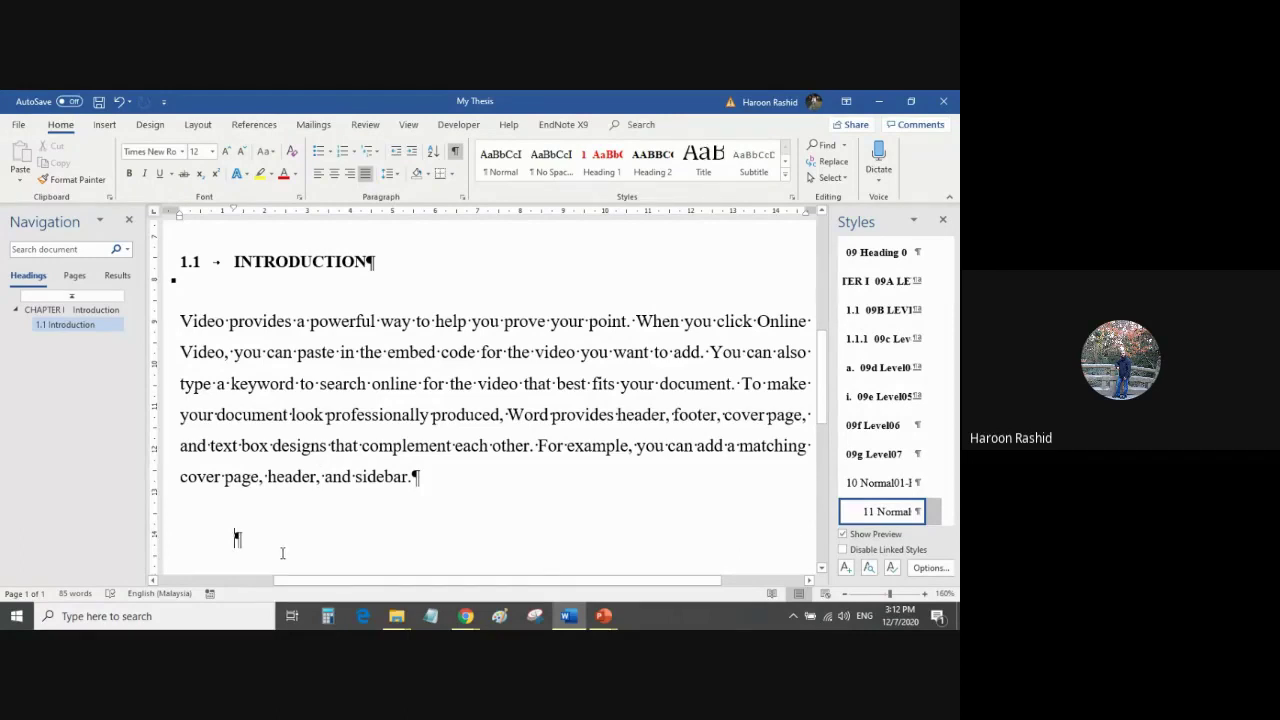
pyautogui.scroll(-1, 280, 551)
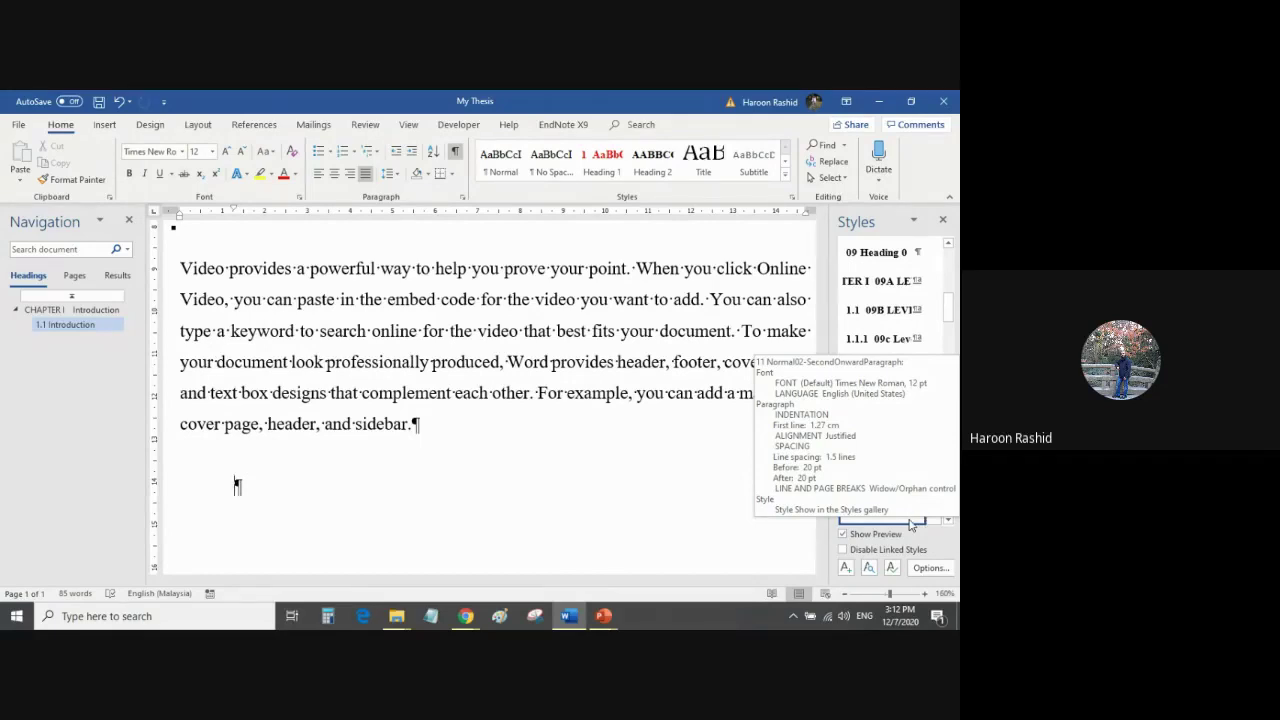
# Generate a second, style 11 sample paragraph with =rand(1,3)
pyautogui.write('=ran')
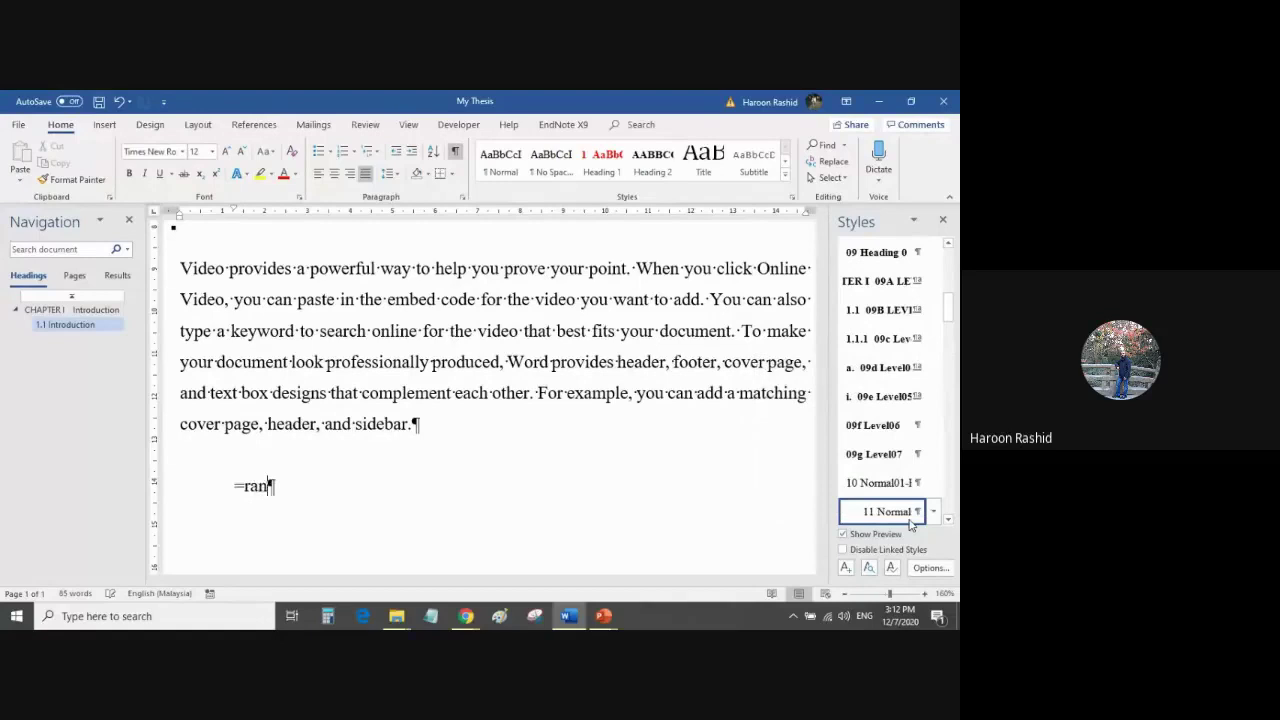
pyautogui.write('d(1,3)')
pyautogui.press('Return')
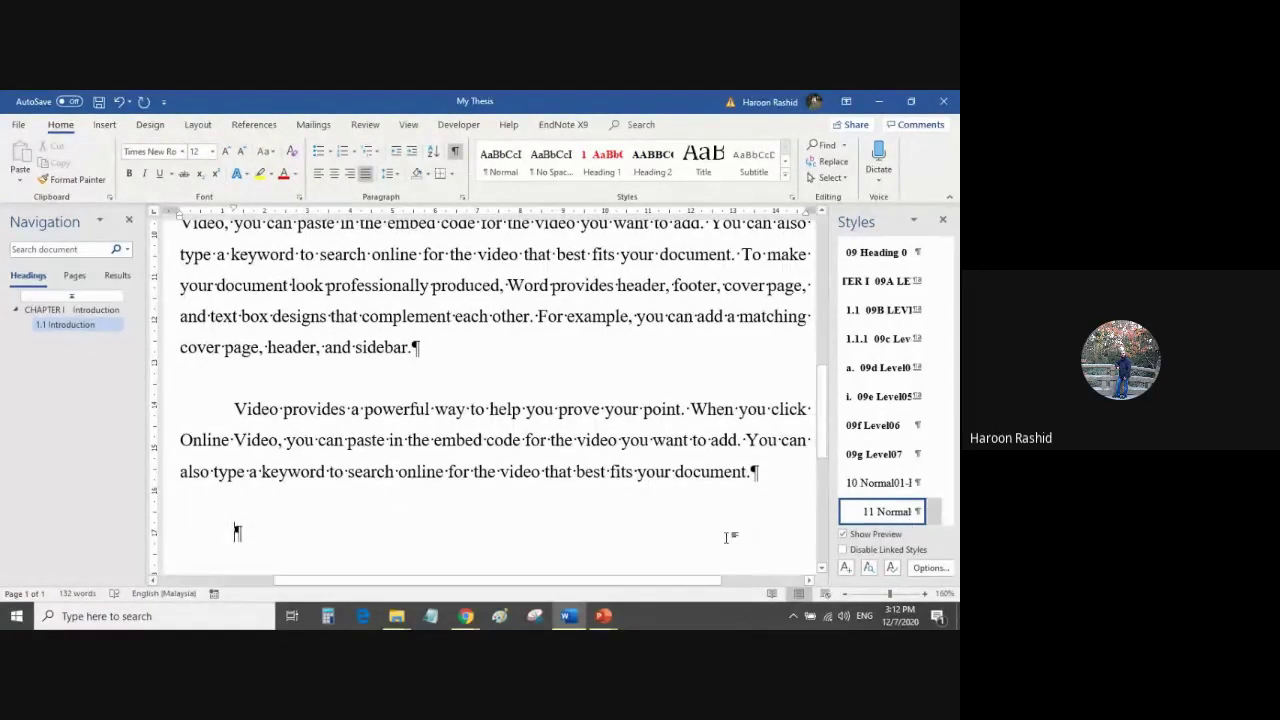
pyautogui.scroll(-2, 870, 470)
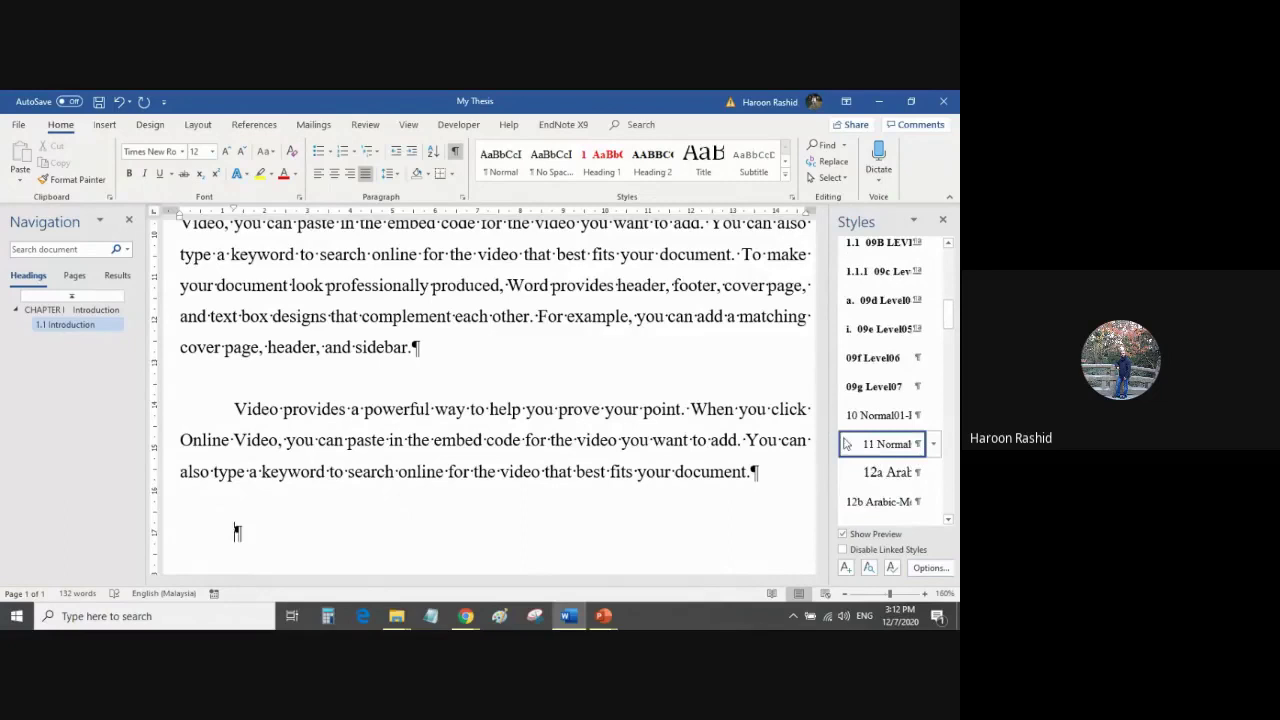
# Widen the Styles list to show full style names and paste the clipboard content
pyautogui.moveTo(762, 432); pyautogui.dragTo(742, 436)
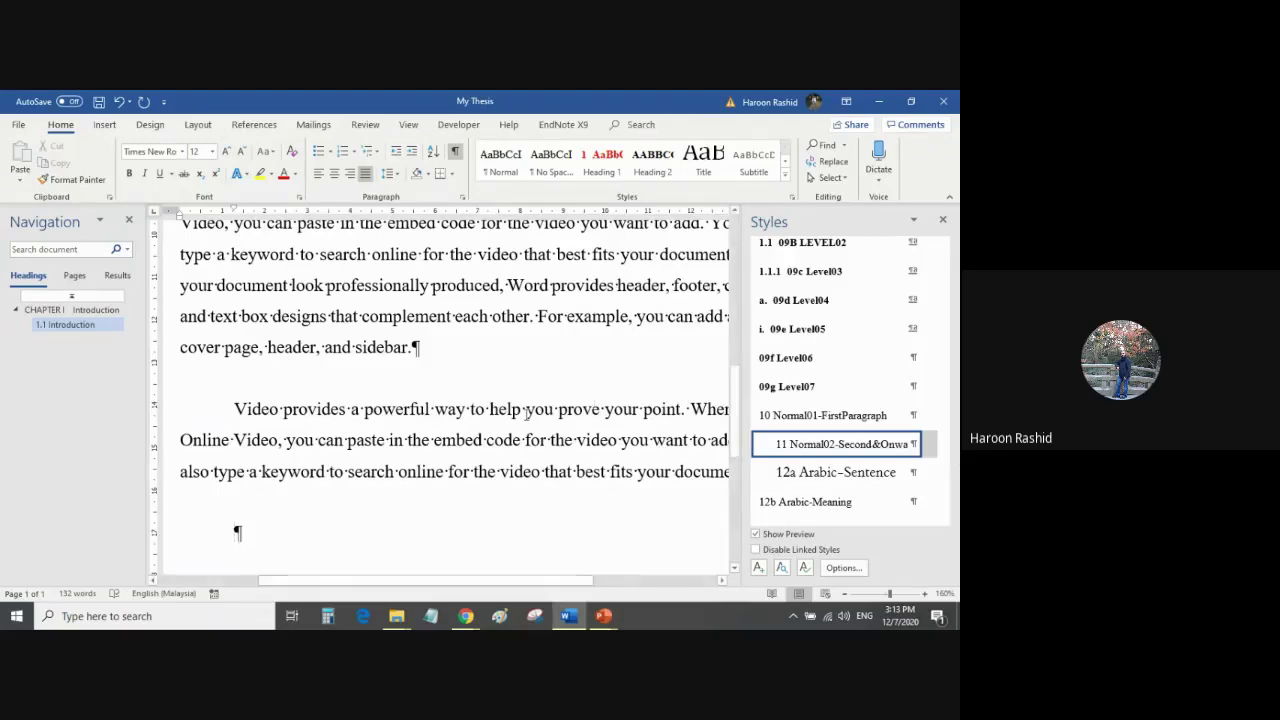
pyautogui.scroll(2, 522, 414)
pyautogui.scroll(1, 522, 414)
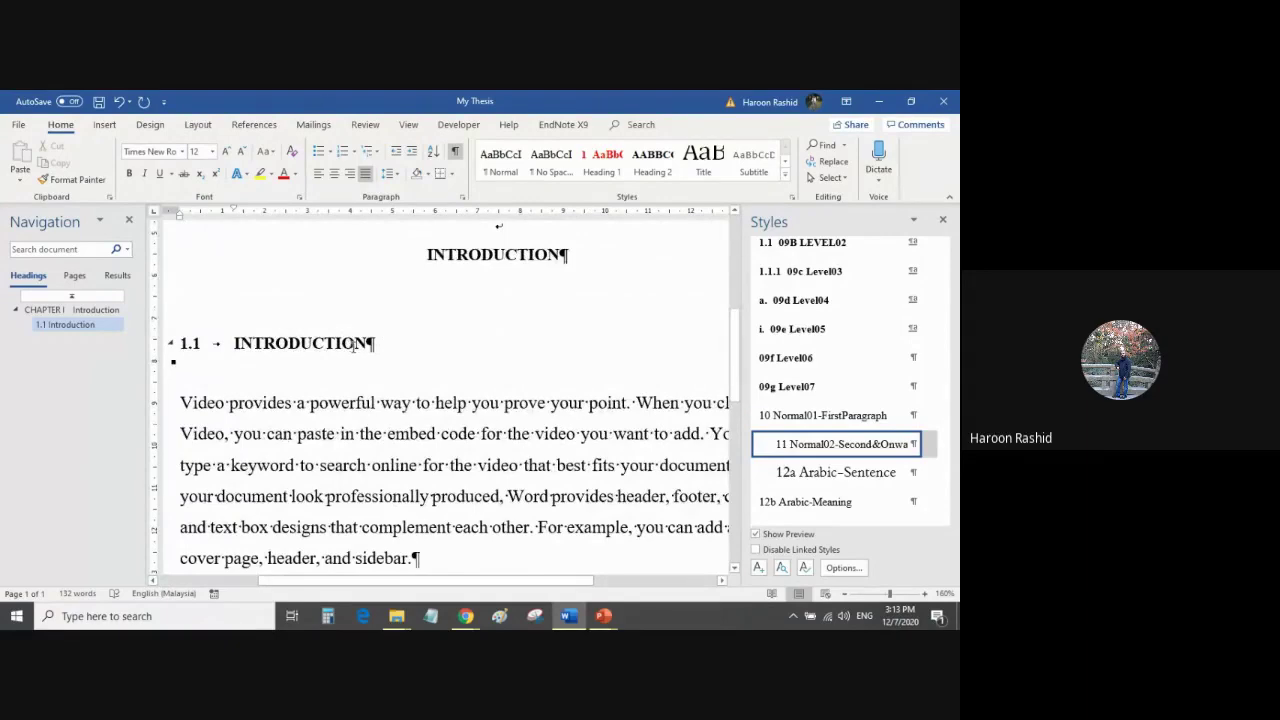
pyautogui.write('Video provides a powerful way to help you prove your point. When you click Online Video, you can paste in the embed code for the video you want to add. You can also type a keyword to search online for the video that best fits your document.')
pyautogui.scroll(-3, 350, 350)
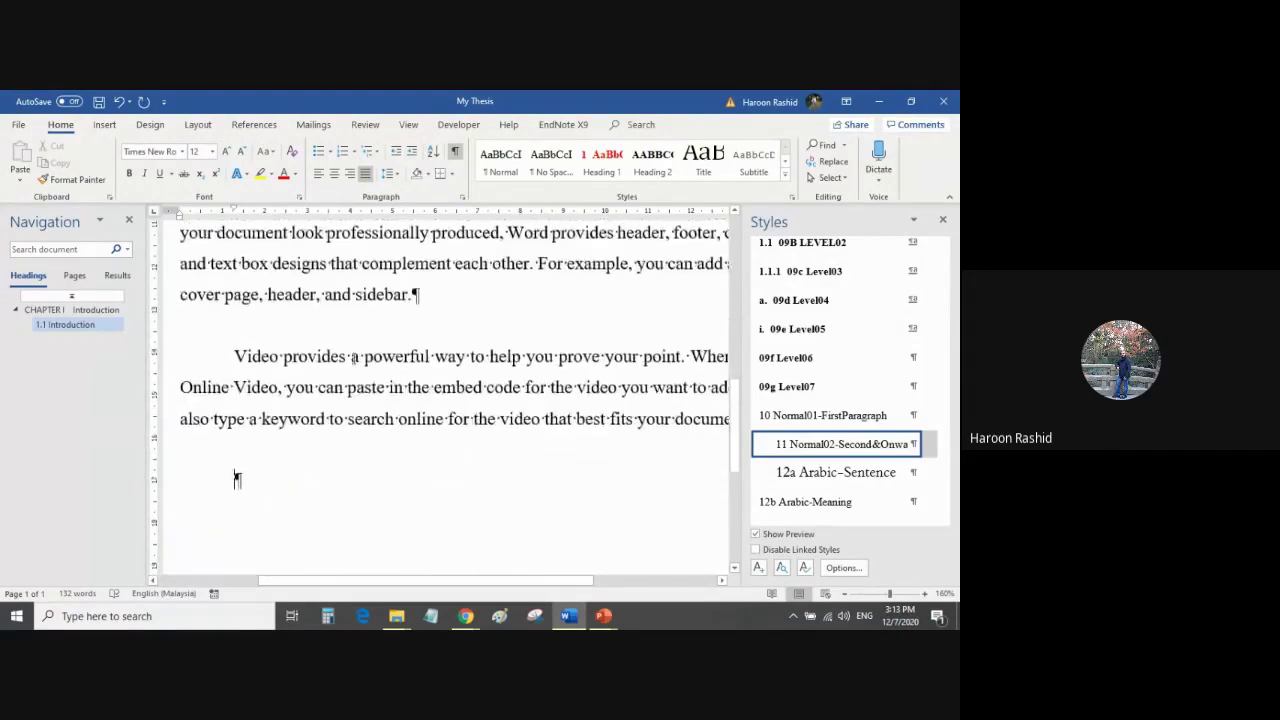
pyautogui.scroll(2, 350, 350)
pyautogui.scroll(2, 347, 354)
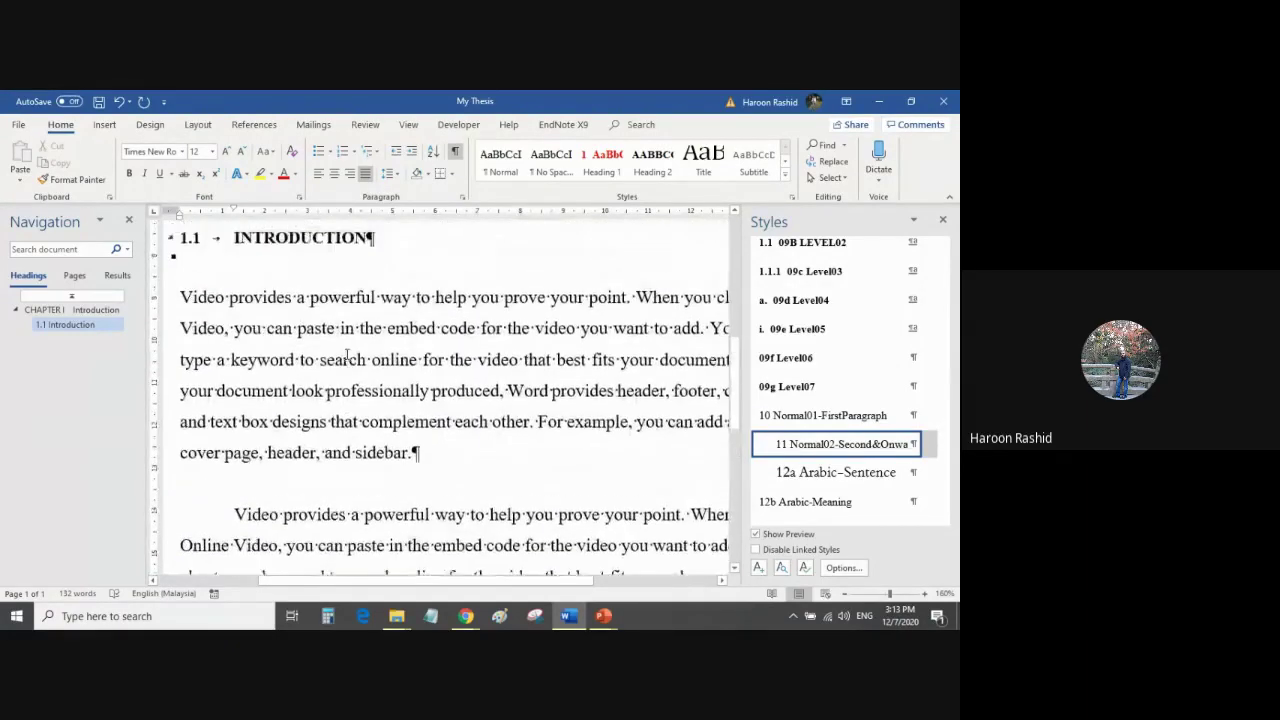
pyautogui.scroll(-3, 347, 359)
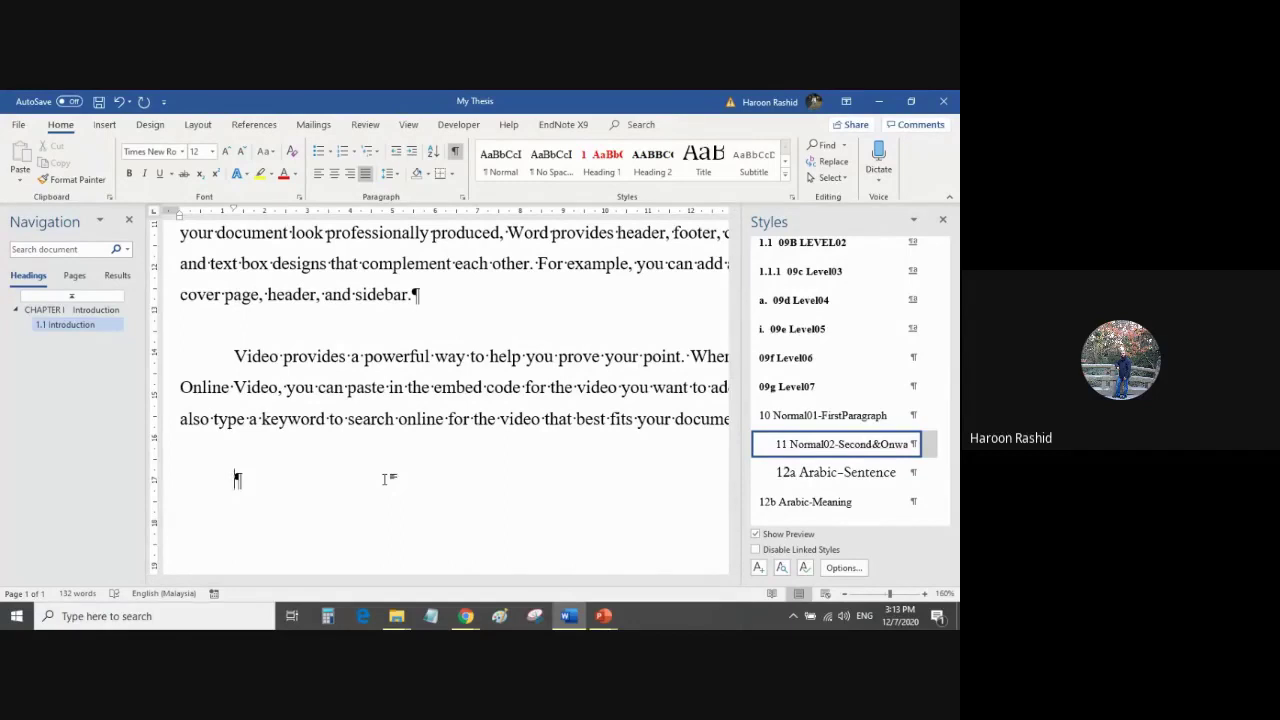
# Type 'Background Study' as a new paragraph below the second sample paragraph
pyautogui.write('Background Study')
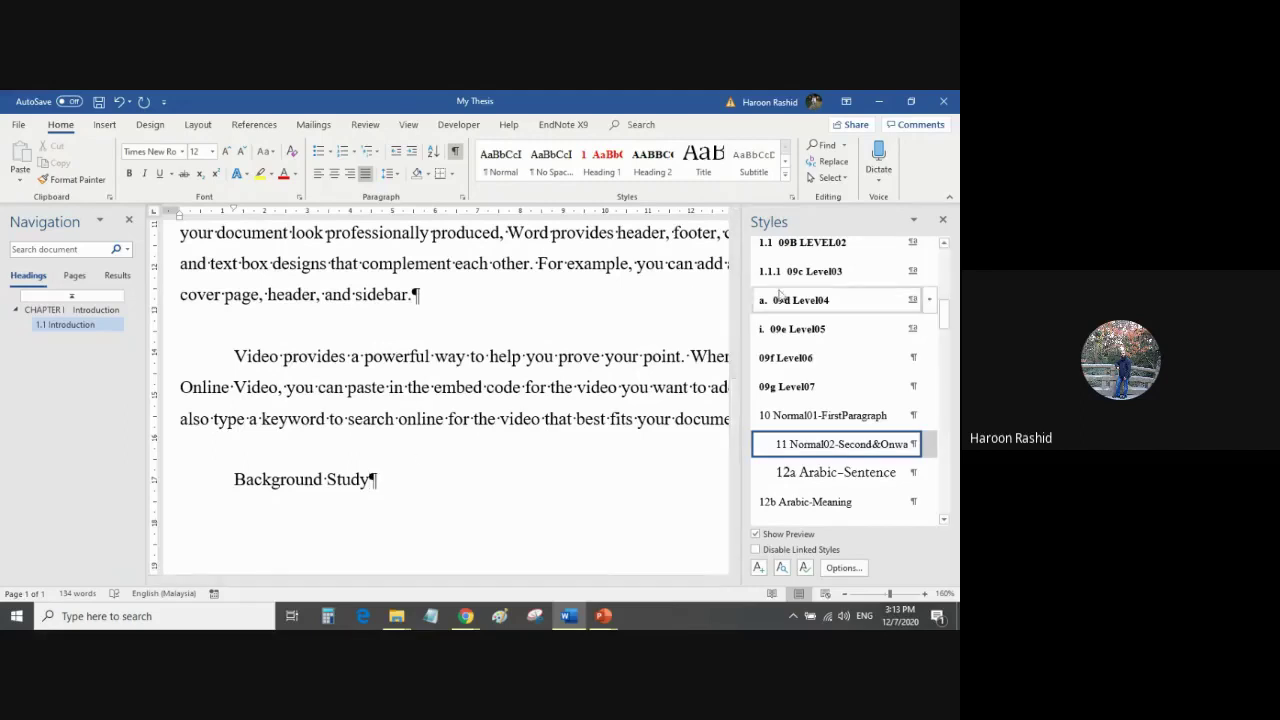
pyautogui.scroll(1, 797, 300)
pyautogui.moveTo(797, 289)
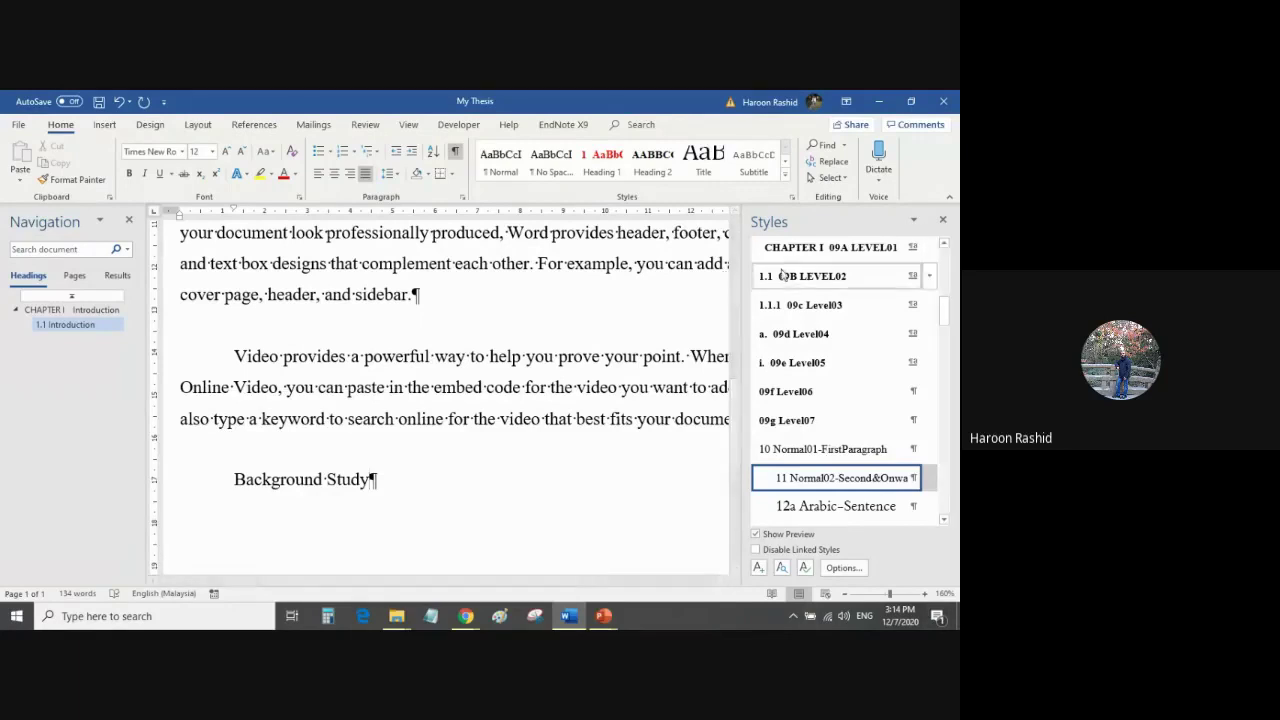
# Apply the 1.1 09B LEVEL02 style, turning Background Study into heading 1.2 BACKGROUND STUDY
pyautogui.moveTo(862, 278)
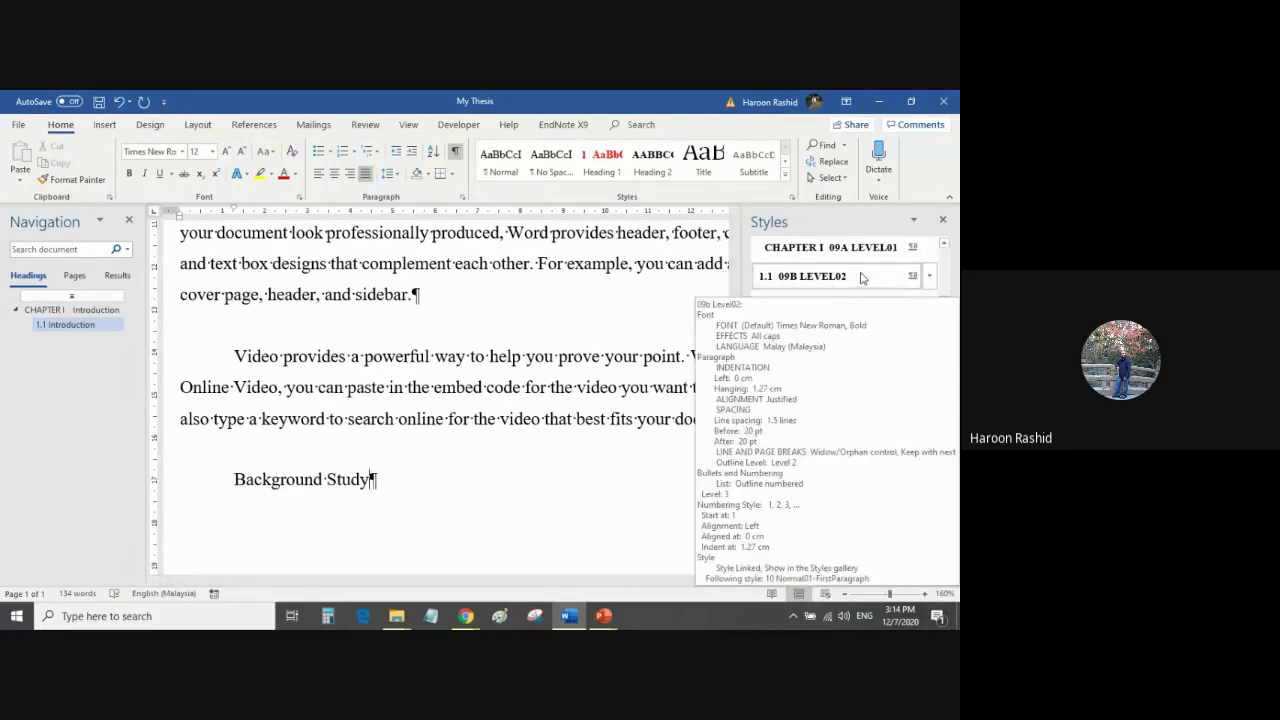
pyautogui.click(862, 277)
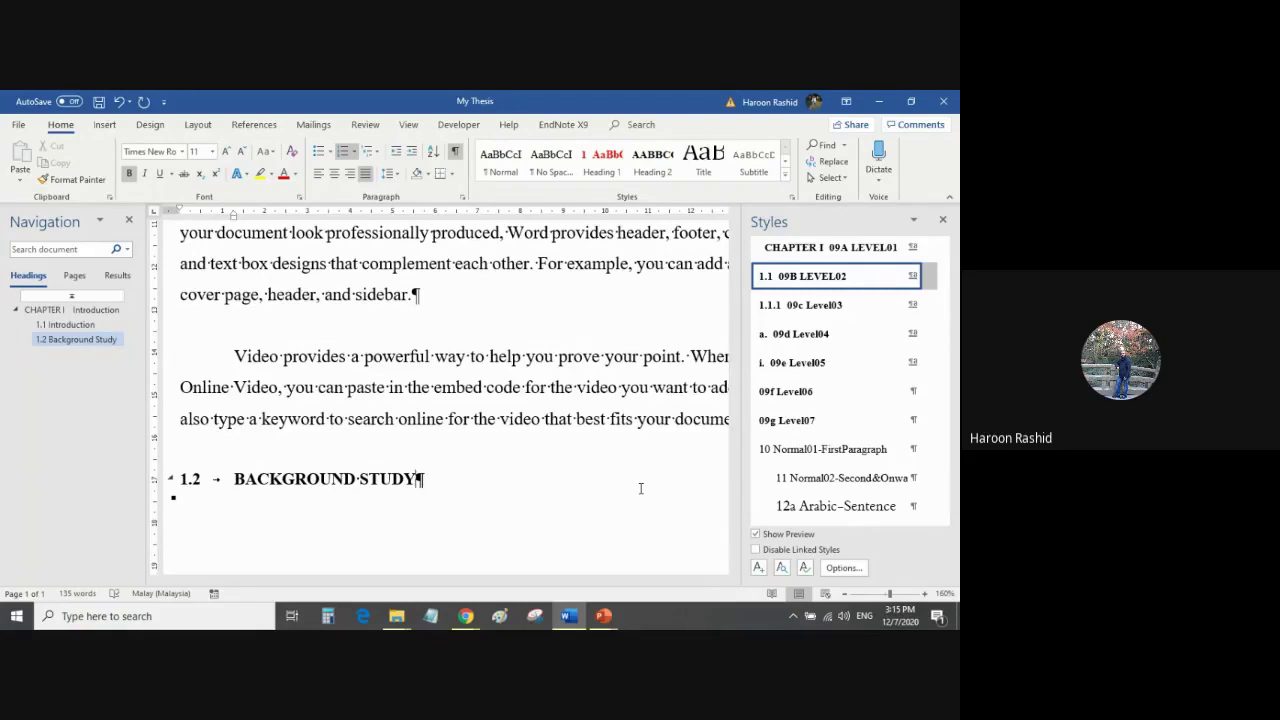
# Start a body paragraph under 1.2 and generate sample text with =rand(1,5)
pyautogui.press('Return')
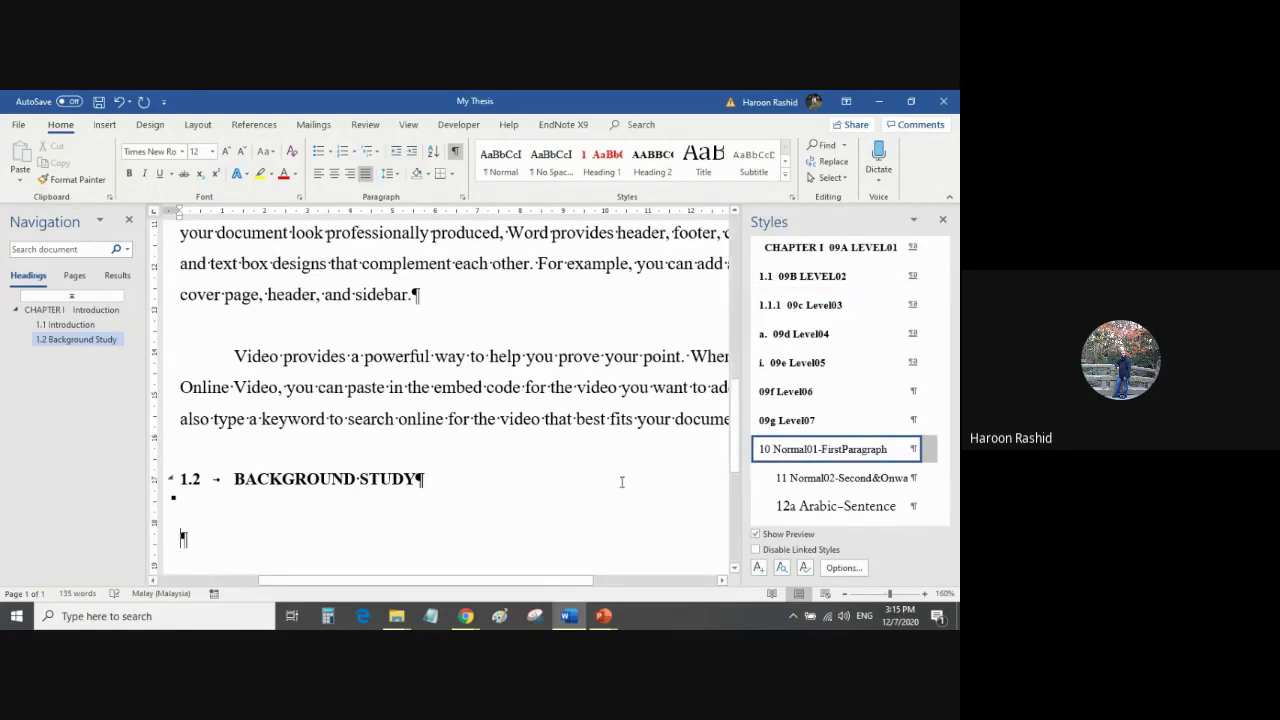
pyautogui.moveTo(778, 462)
pyautogui.write('=rand')
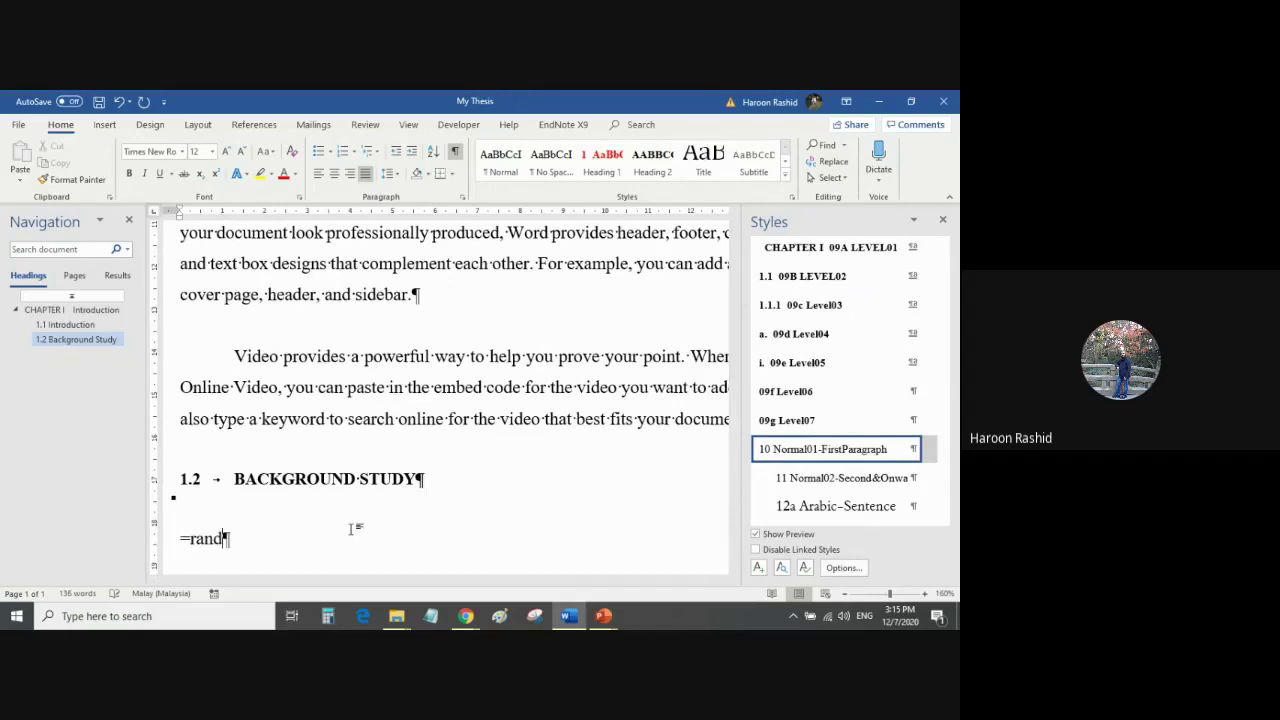
pyautogui.write('(1,5)')
pyautogui.press('Return')
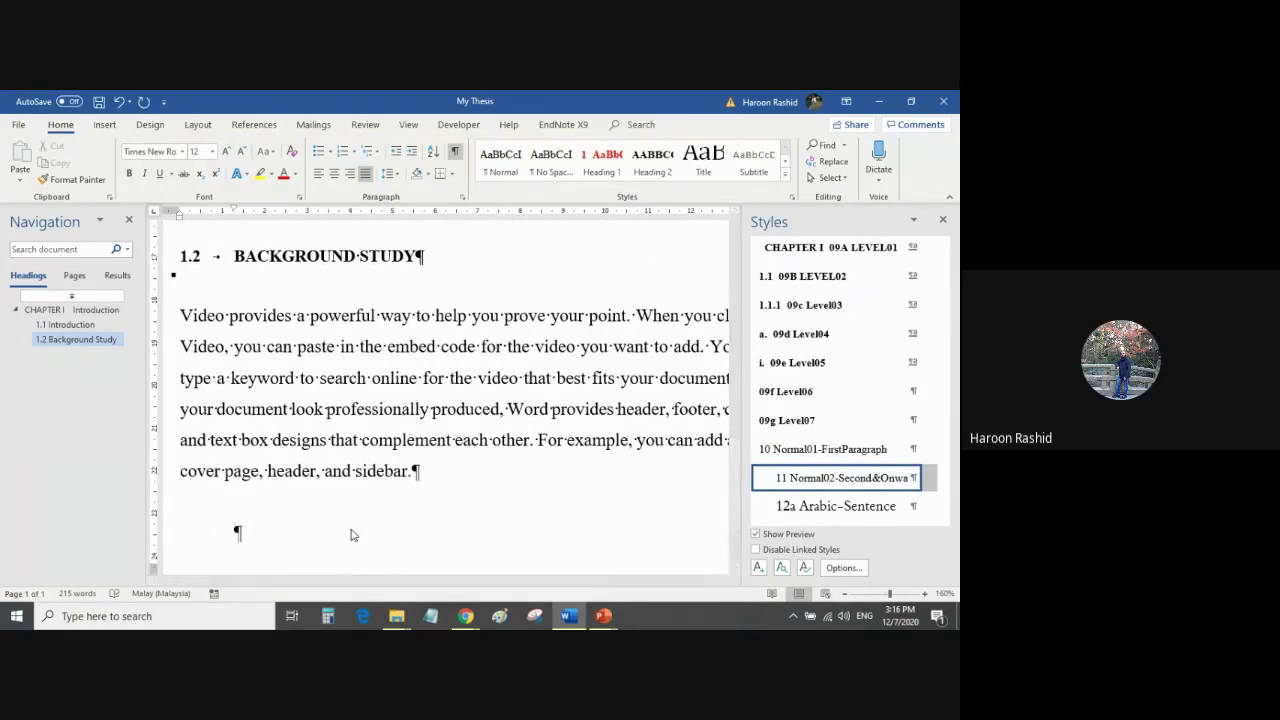
# Change the formula to =rand(2,5) and regenerate it as two sample paragraphs
pyautogui.hotkey('ctrl', 'z')
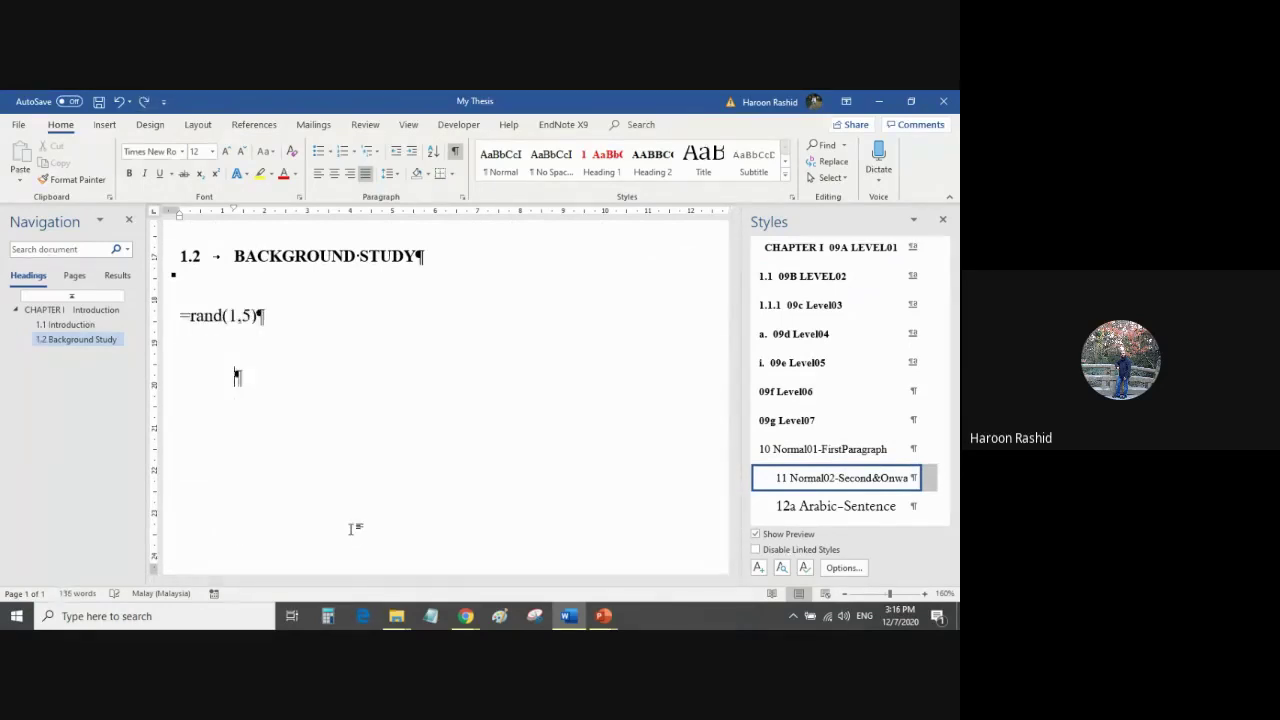
pyautogui.press('BackSpace')
pyautogui.press('BackSpace')
pyautogui.press('Left')
pyautogui.press('Left')
pyautogui.press('BackSpace')
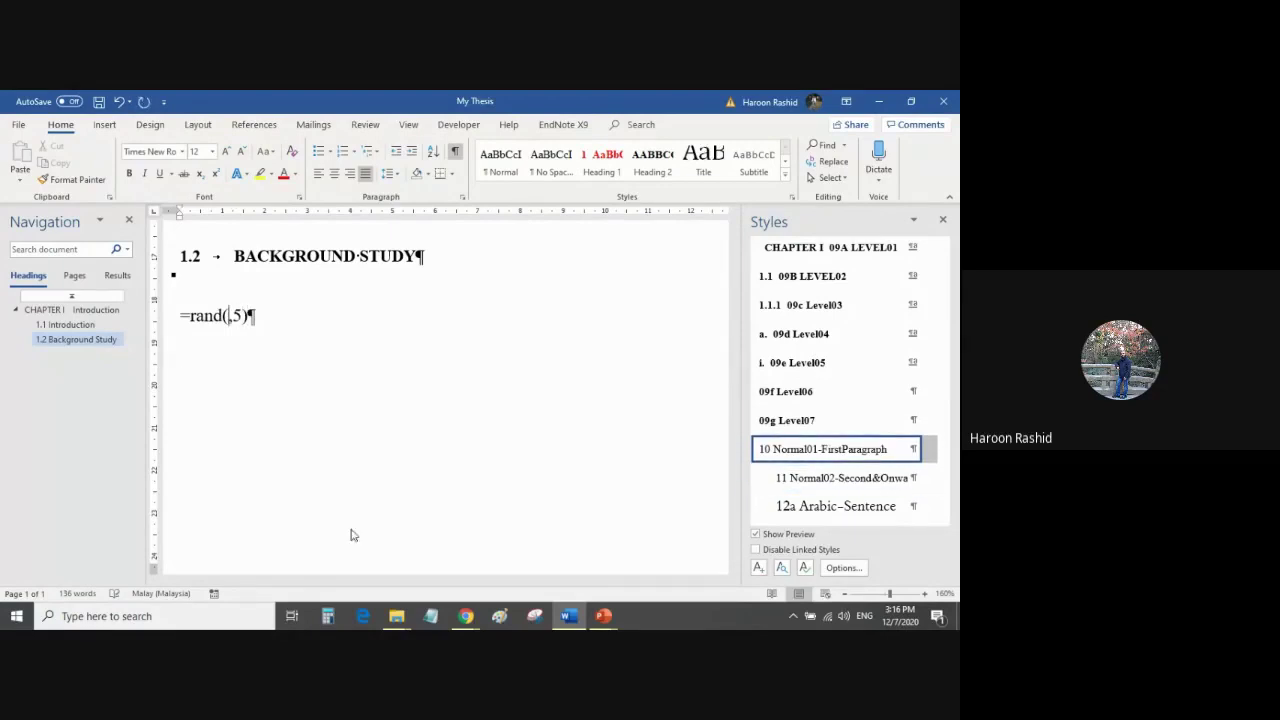
pyautogui.write('3')
pyautogui.press('BackSpace')
pyautogui.write('2')
pyautogui.press('Return')
pyautogui.press('BackSpace')
pyautogui.press('End')
pyautogui.press('Return')
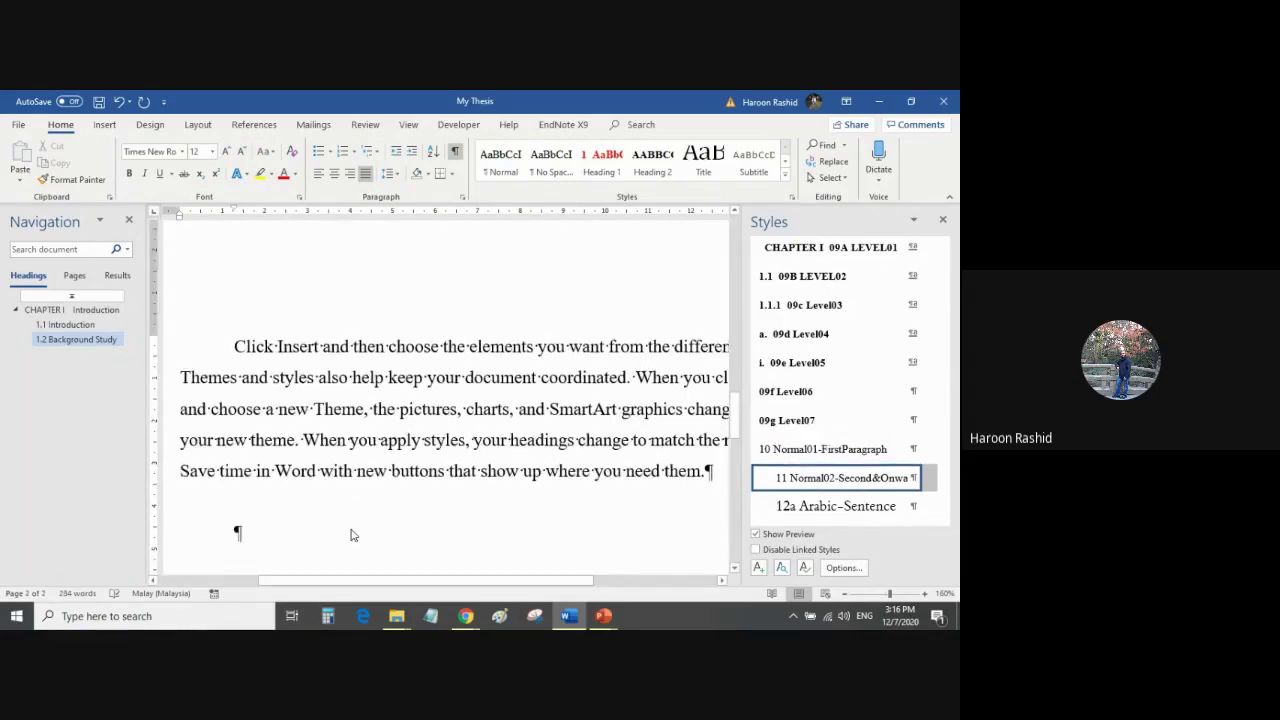
pyautogui.hotkey('ctrl', 'z')
pyautogui.hotkey('ctrl', 'z')
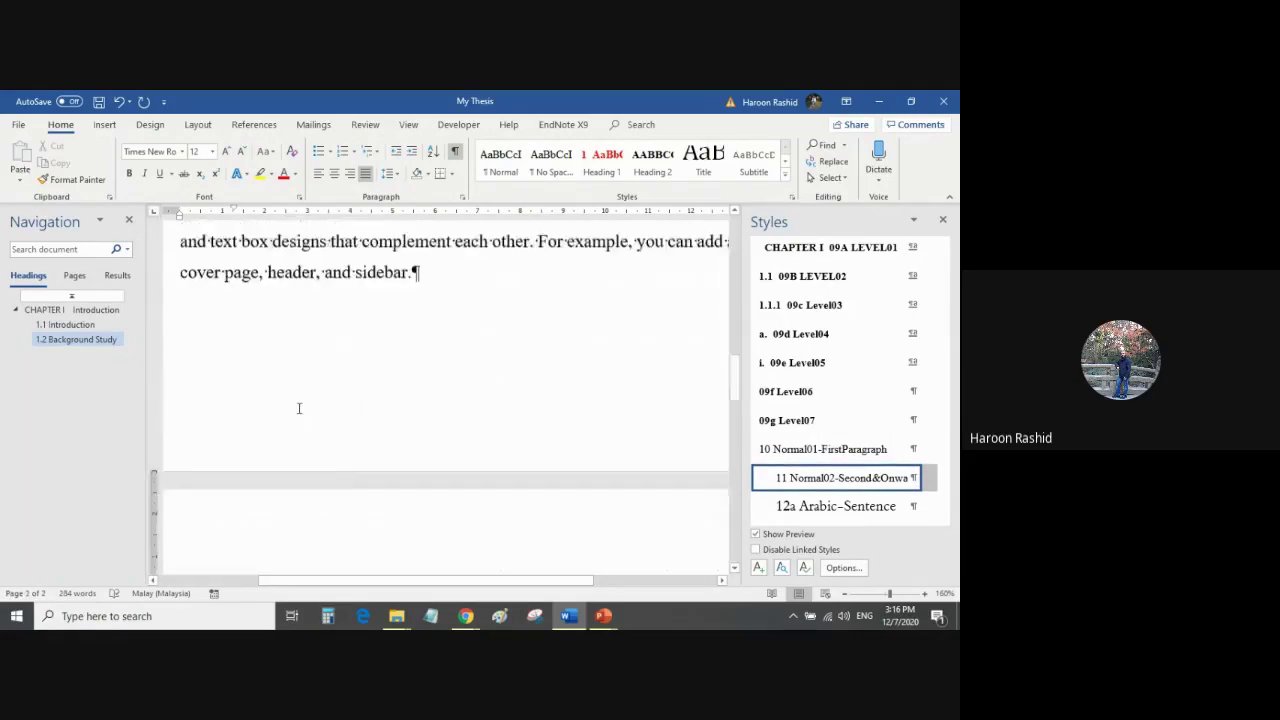
# Apply the 10 Normal01-FirstParagraph style to the paragraph
pyautogui.scroll(4, 300, 403)
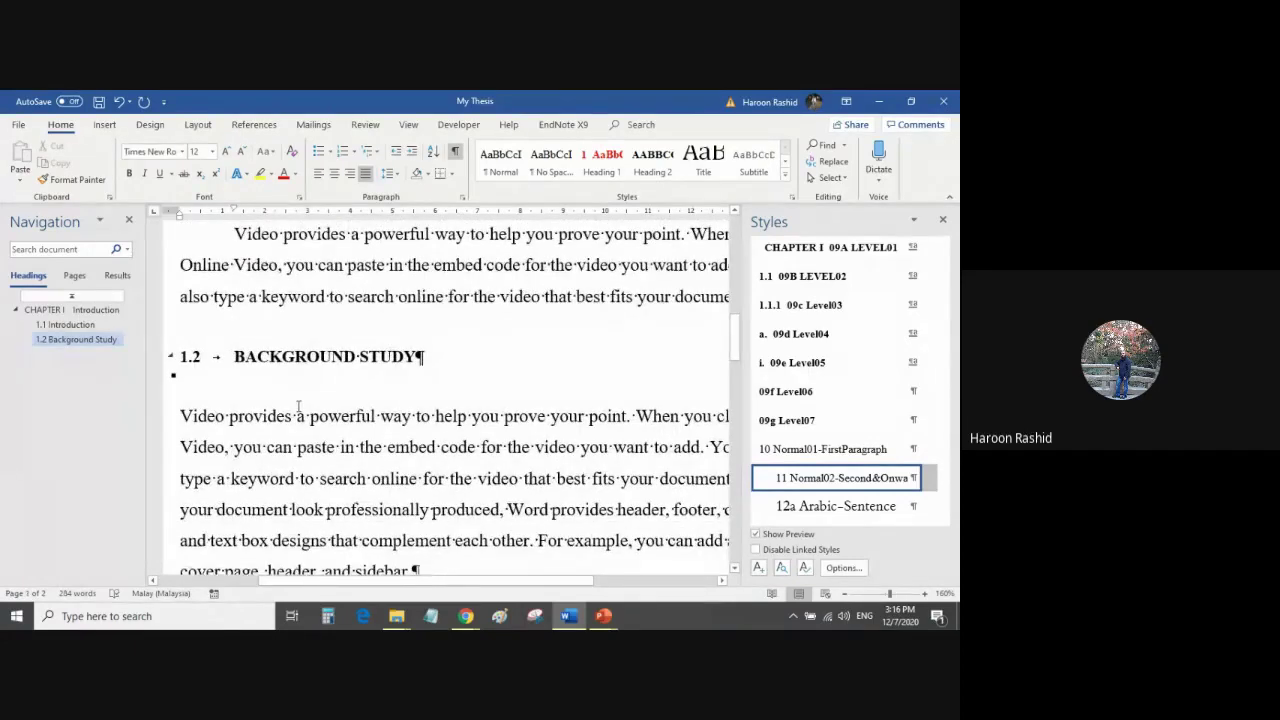
pyautogui.scroll(-8, 298, 406)
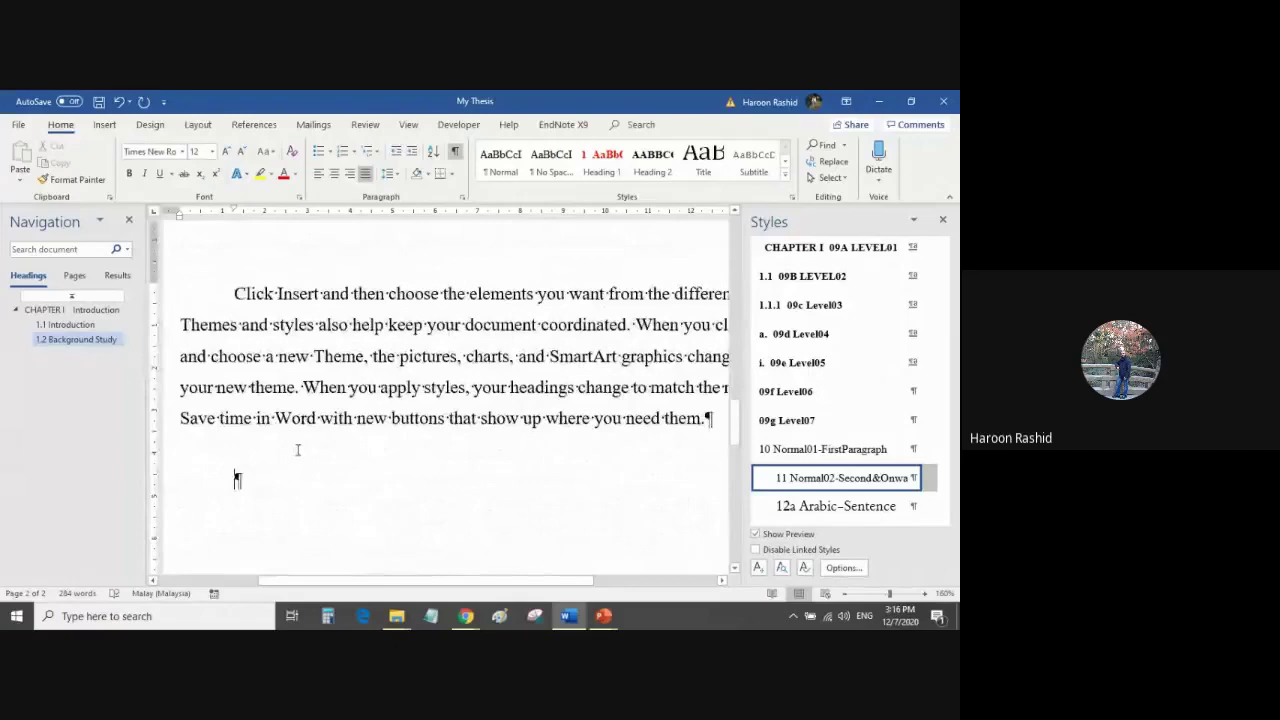
pyautogui.scroll(1, 297, 450)
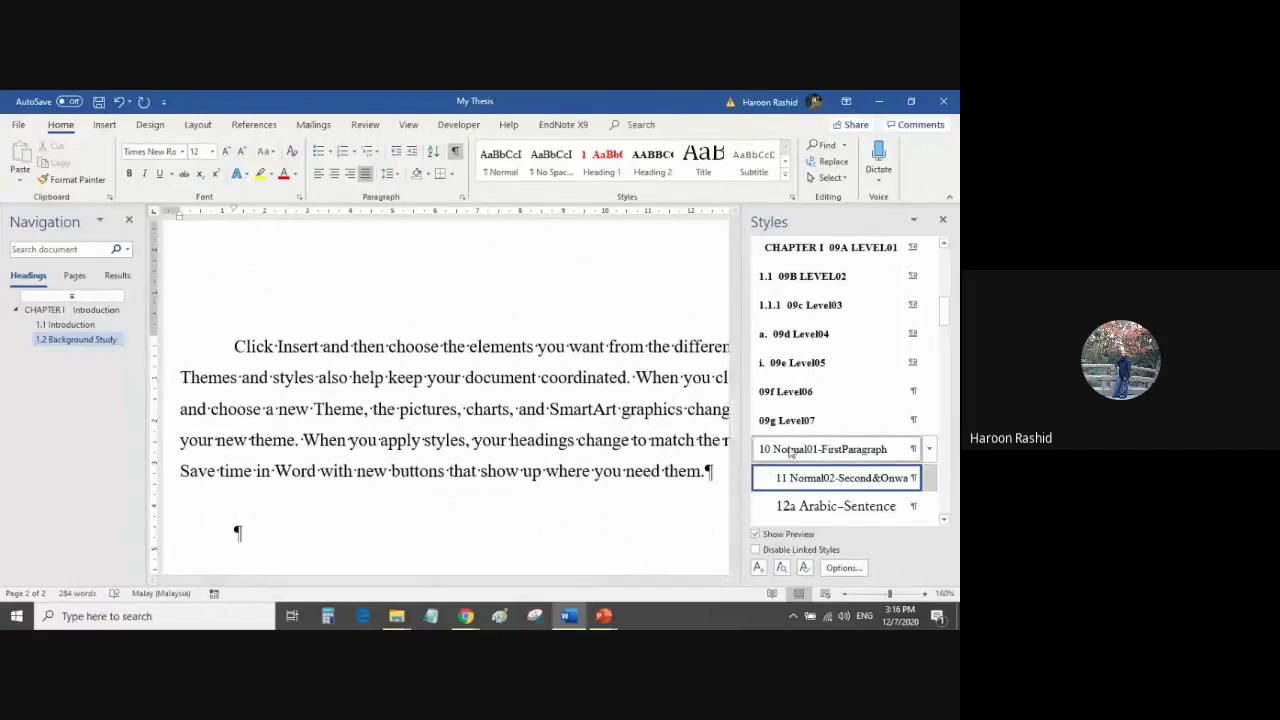
pyautogui.click(790, 452)
# Give the second paragraph under 1.2 the 11 Normal02-Second&Onward style, indenting its first line
pyautogui.scroll(4, 234, 545)
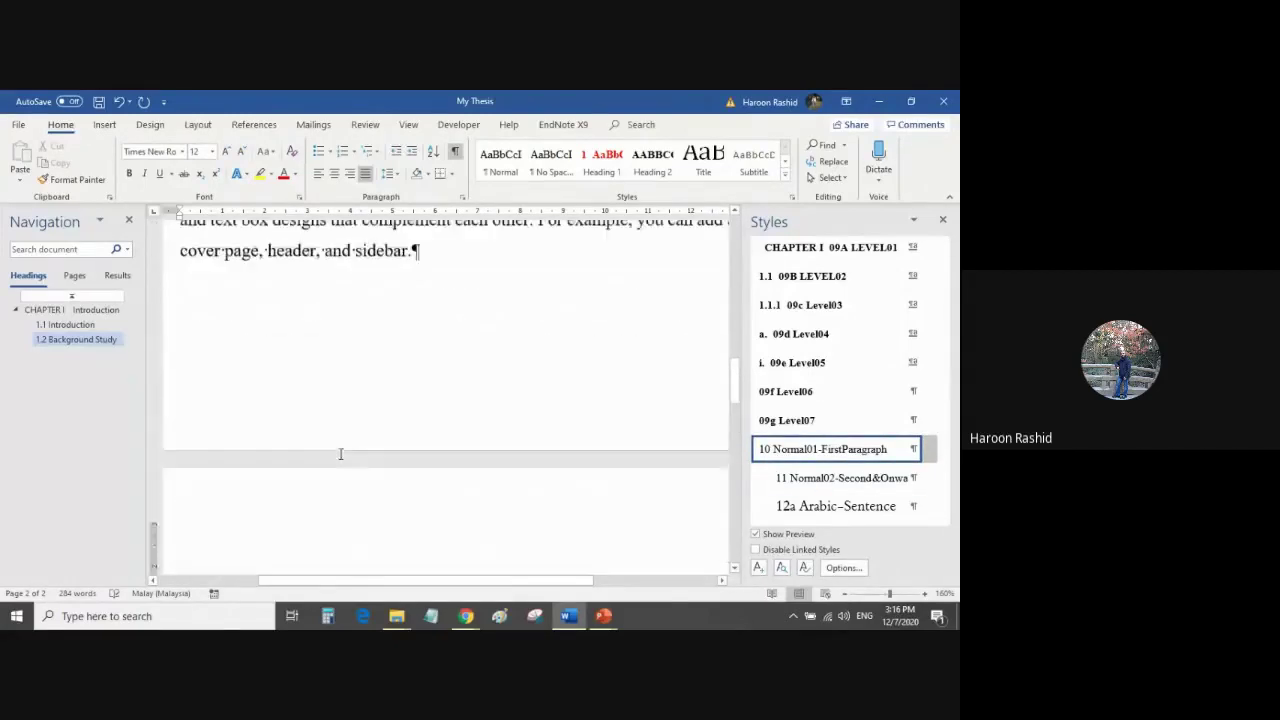
pyautogui.scroll(4, 340, 454)
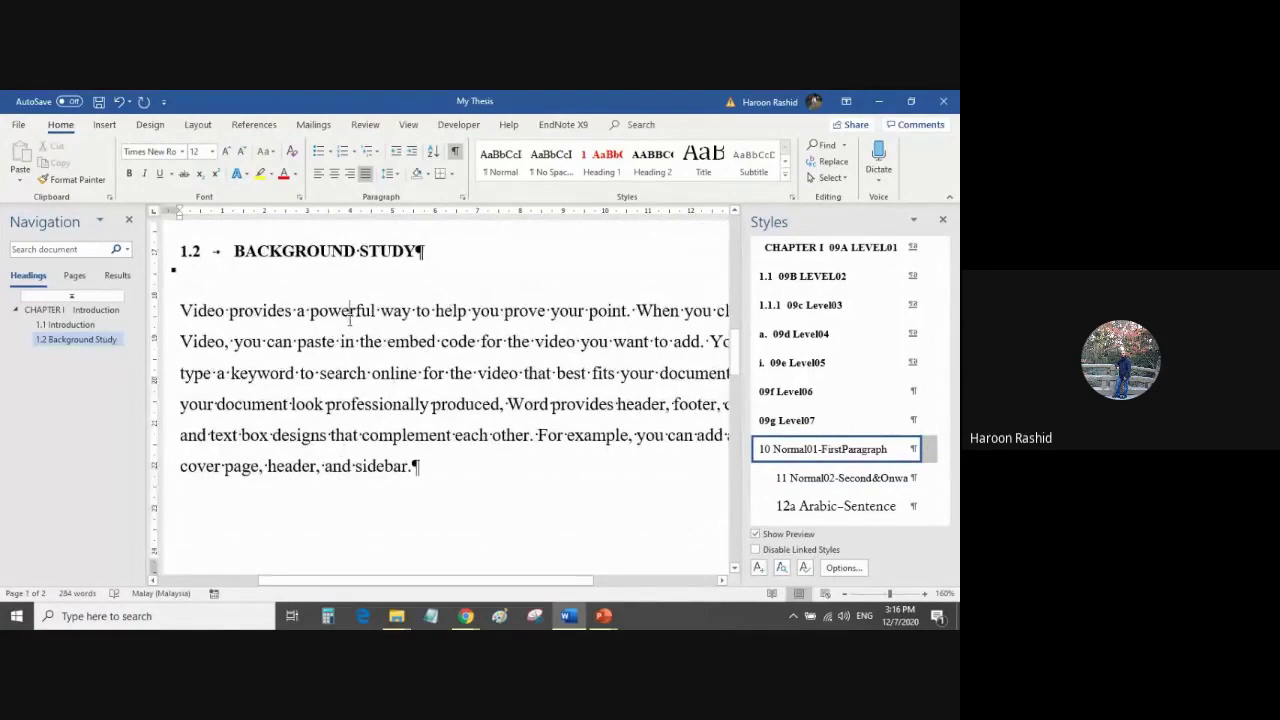
pyautogui.scroll(-3, 405, 353)
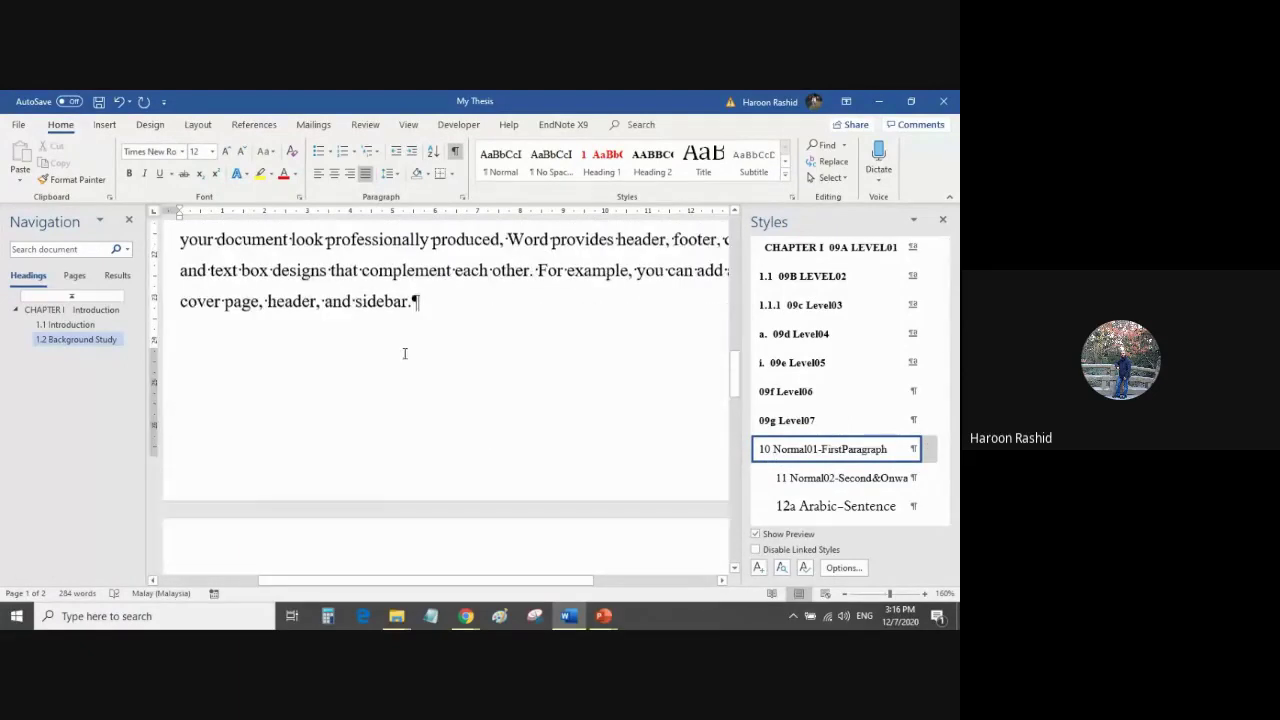
pyautogui.scroll(-6, 405, 353)
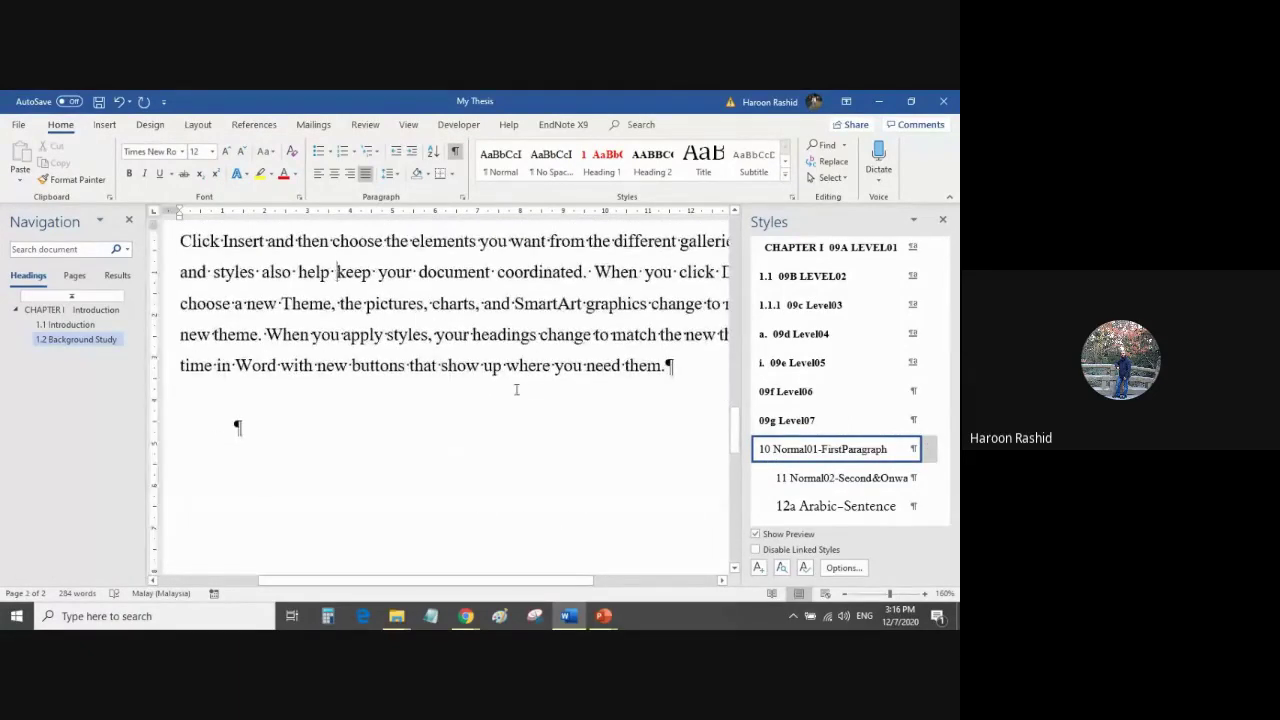
pyautogui.scroll(2, 529, 393)
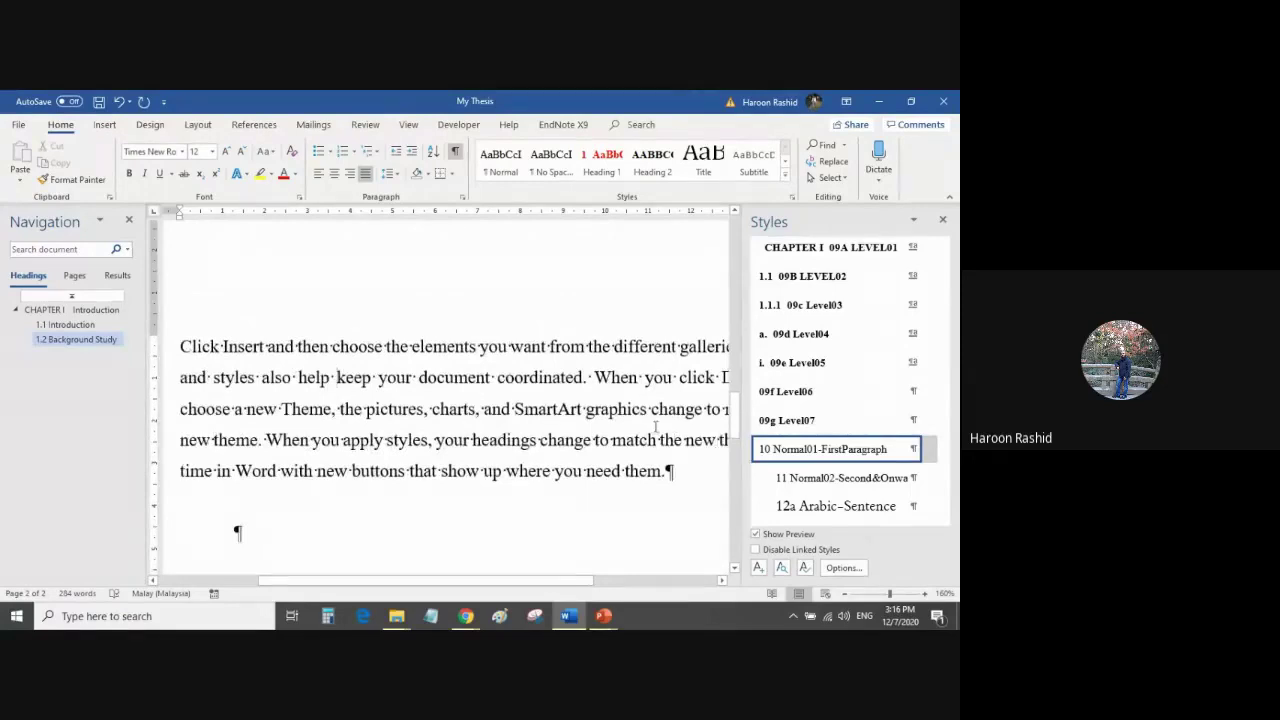
pyautogui.click(339, 378)
pyautogui.click(838, 478)
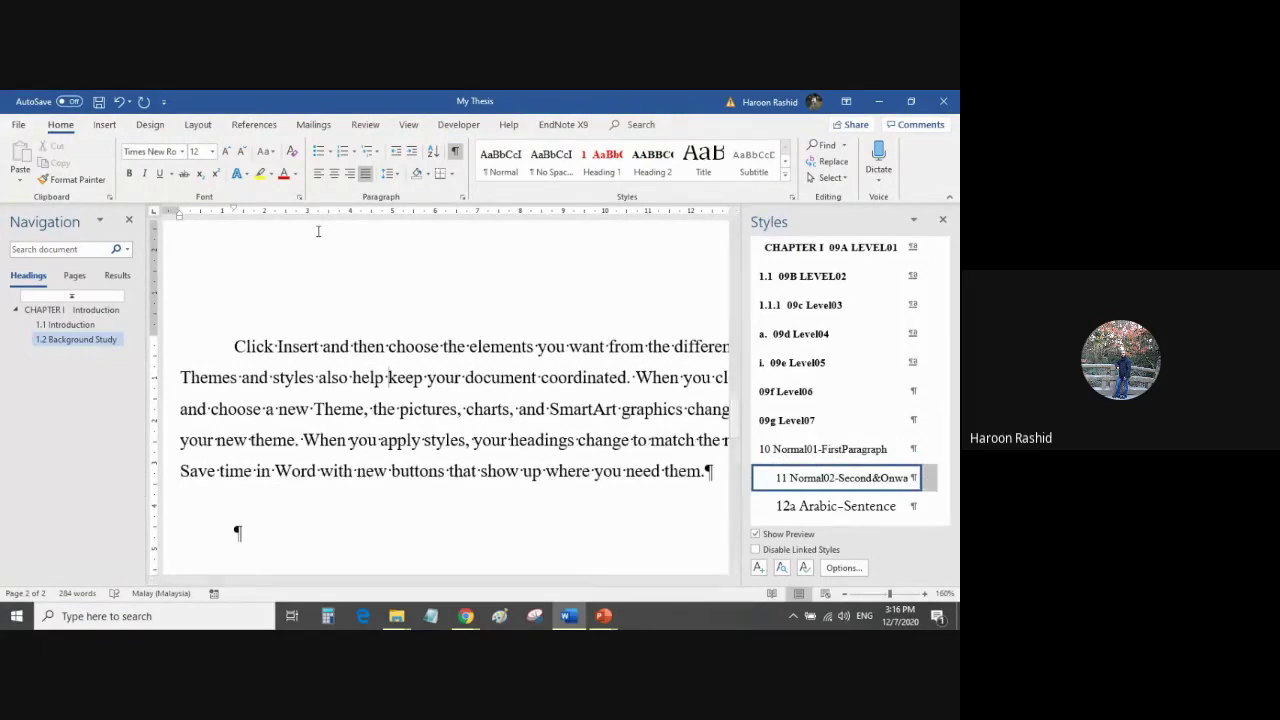
pyautogui.click(514, 383)
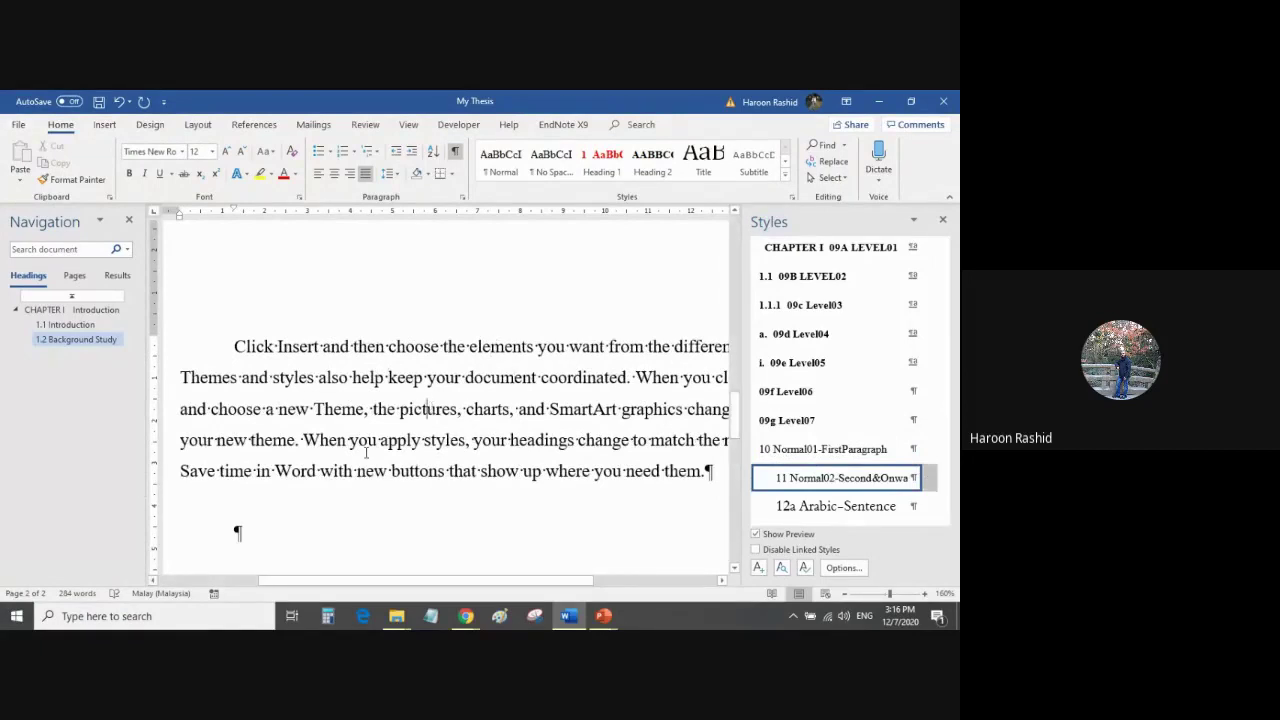
pyautogui.moveTo(236, 347); pyautogui.dragTo(689, 492)
pyautogui.click(492, 440)
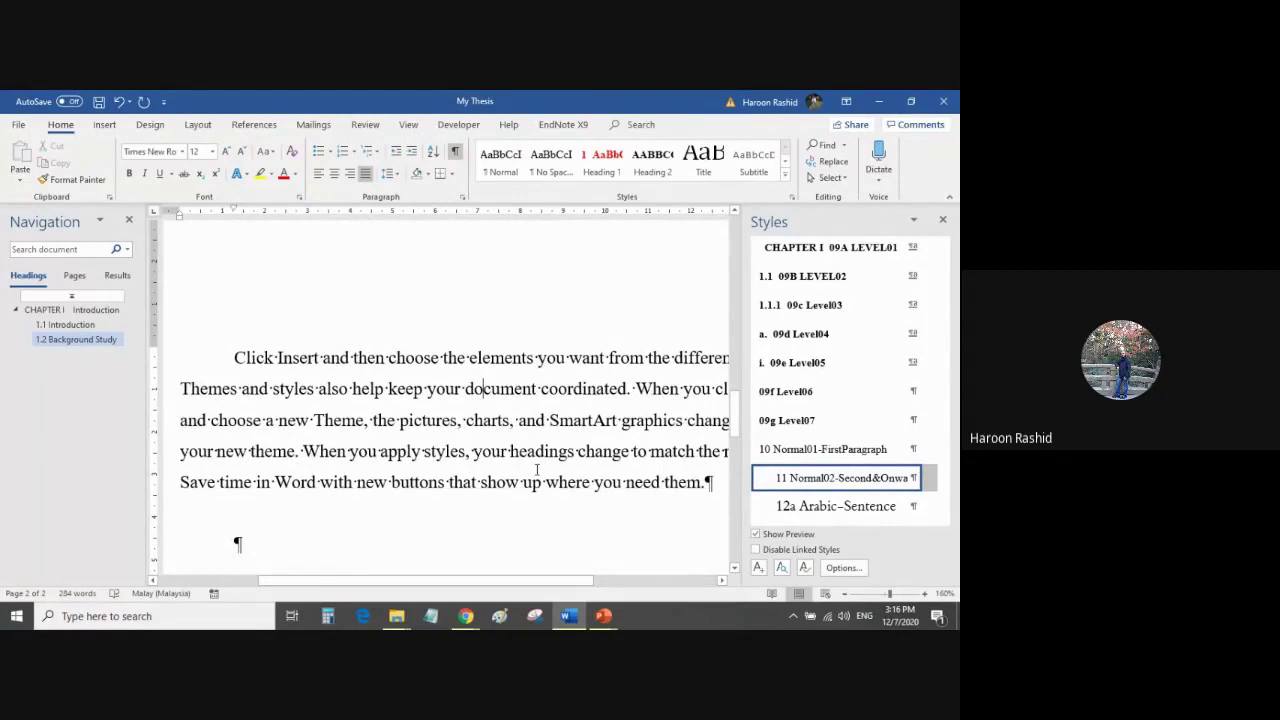
pyautogui.moveTo(759, 493)
pyautogui.moveTo(821, 479)
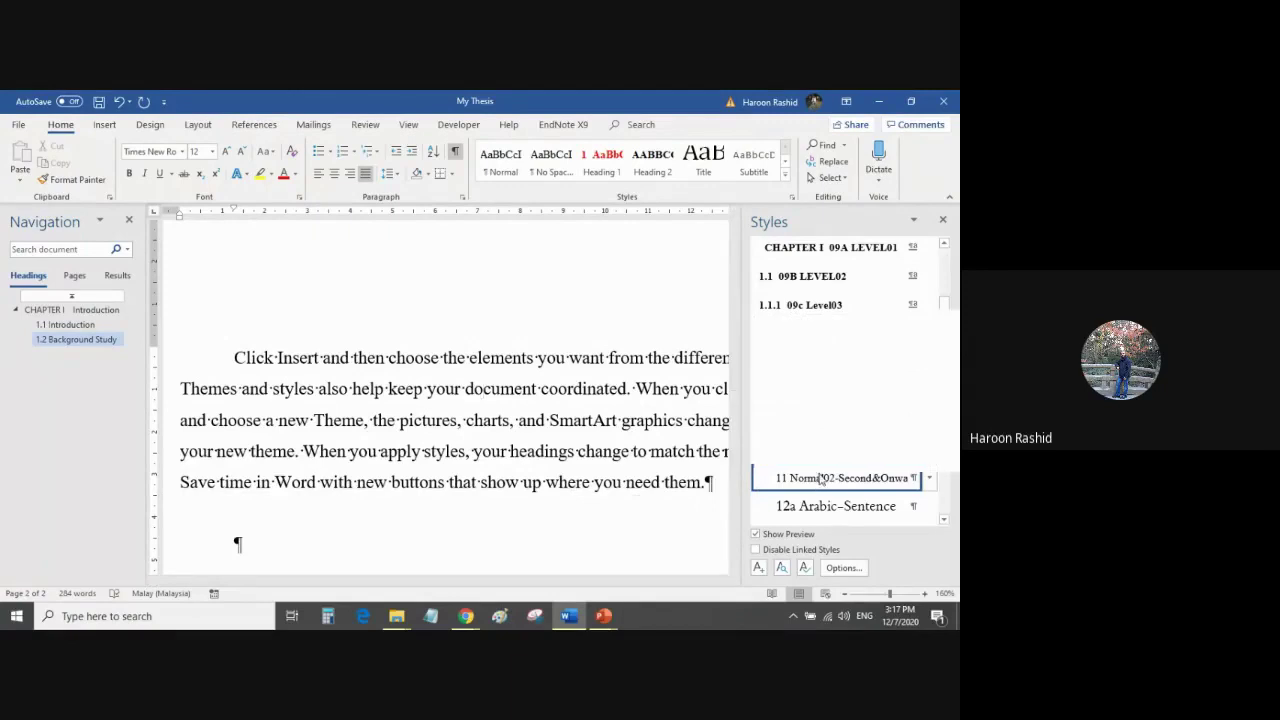
pyautogui.click(817, 452)
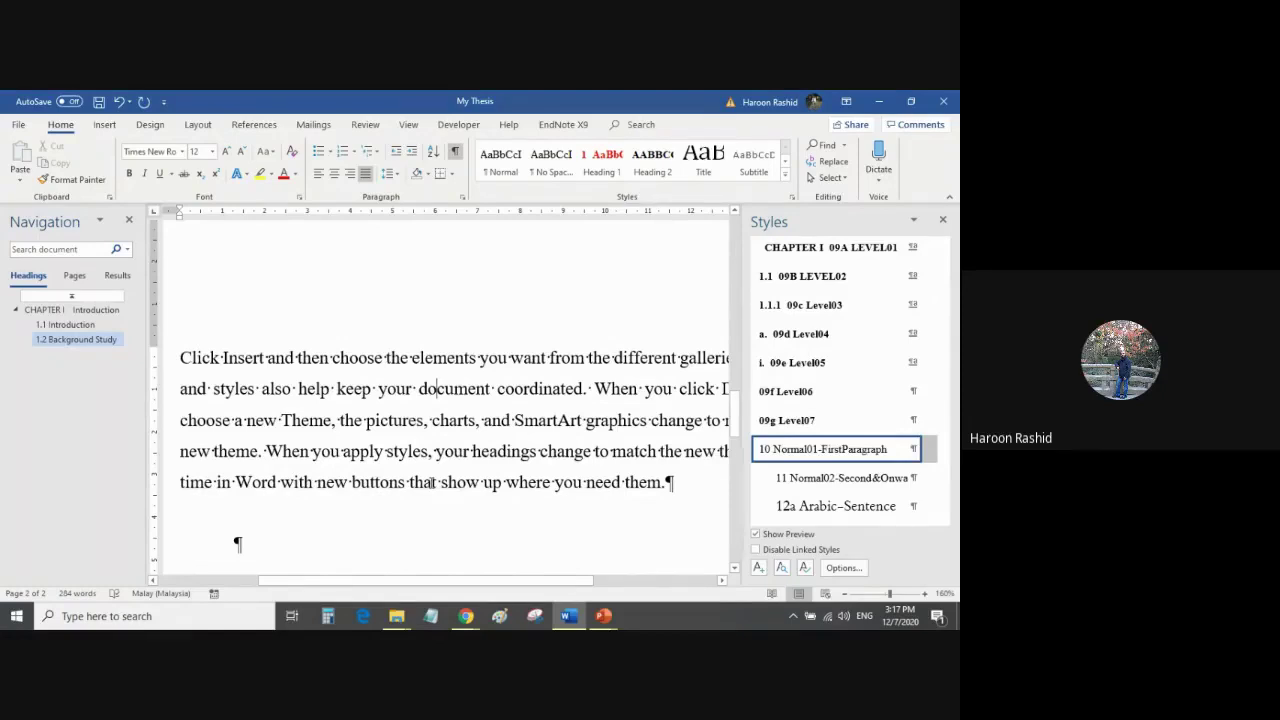
pyautogui.click(840, 478)
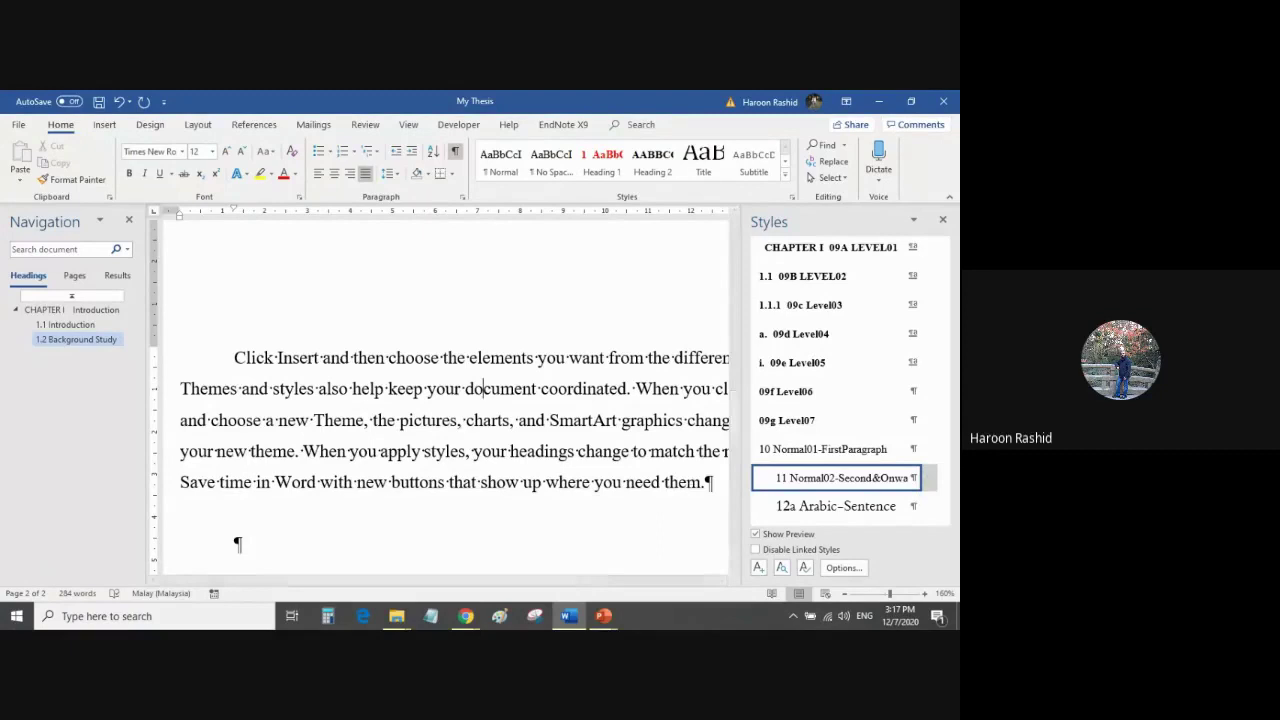
pyautogui.click(466, 616)
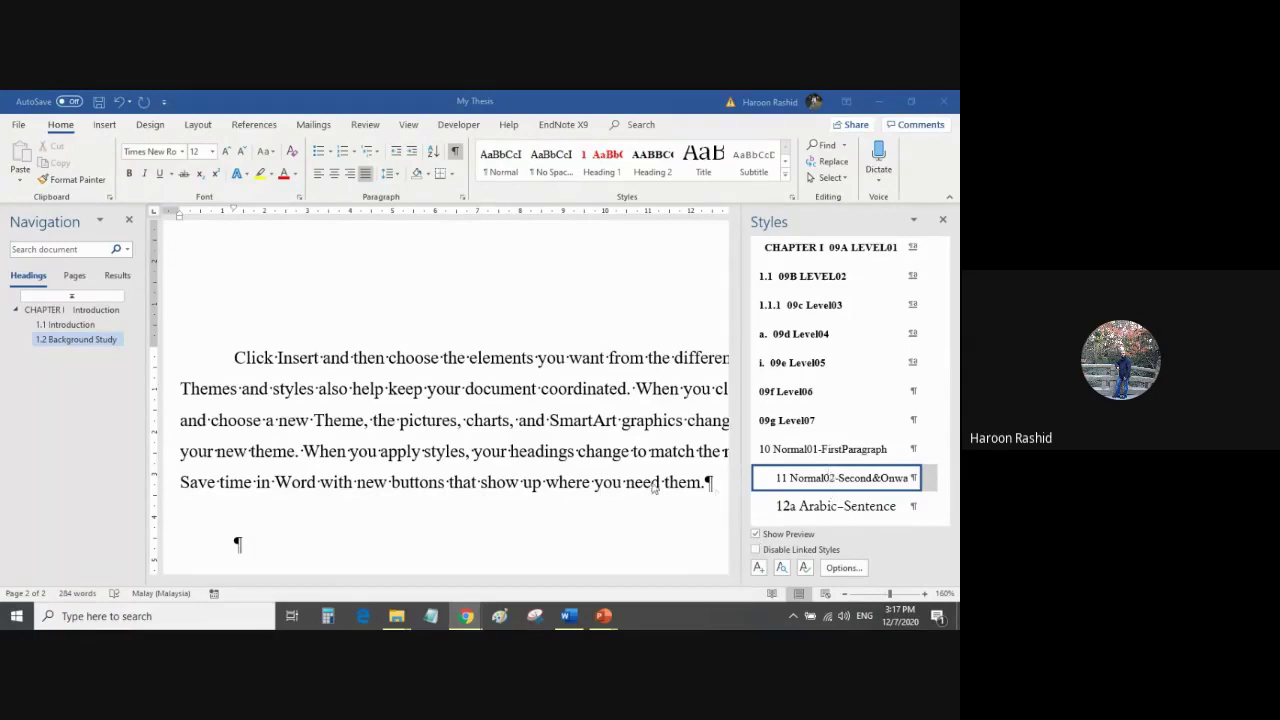
pyautogui.scroll(15, 509, 515)
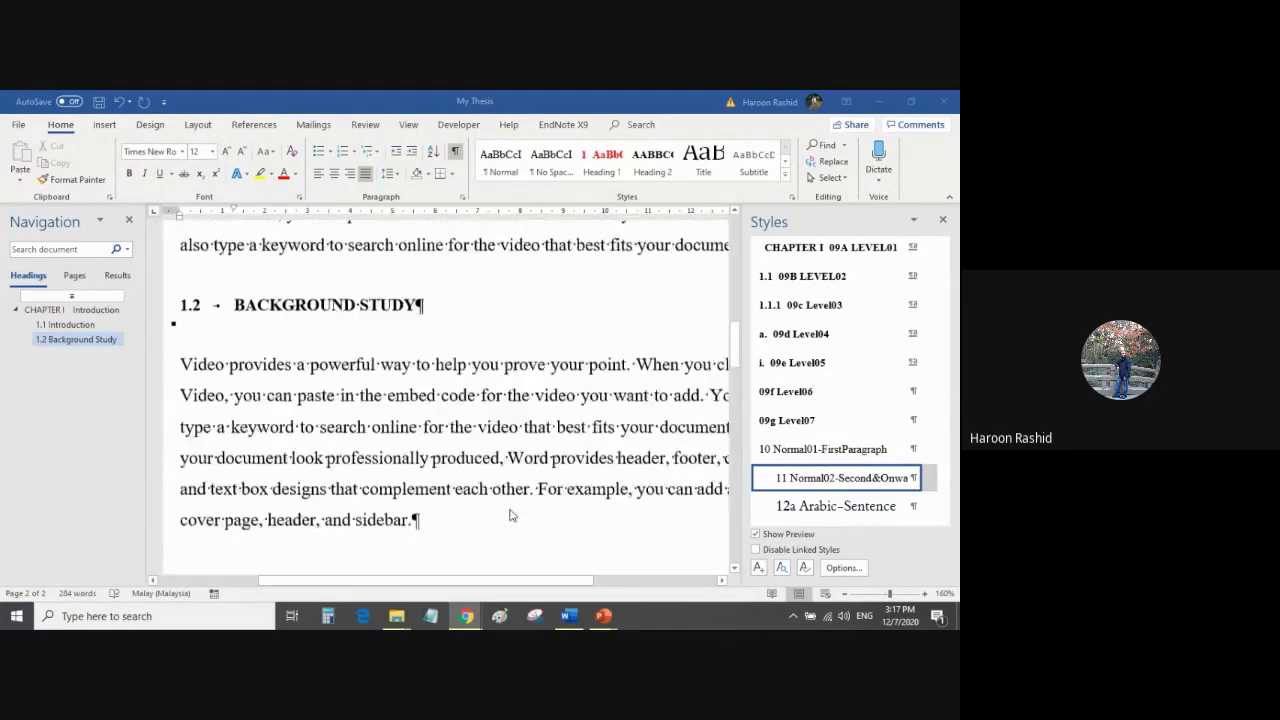